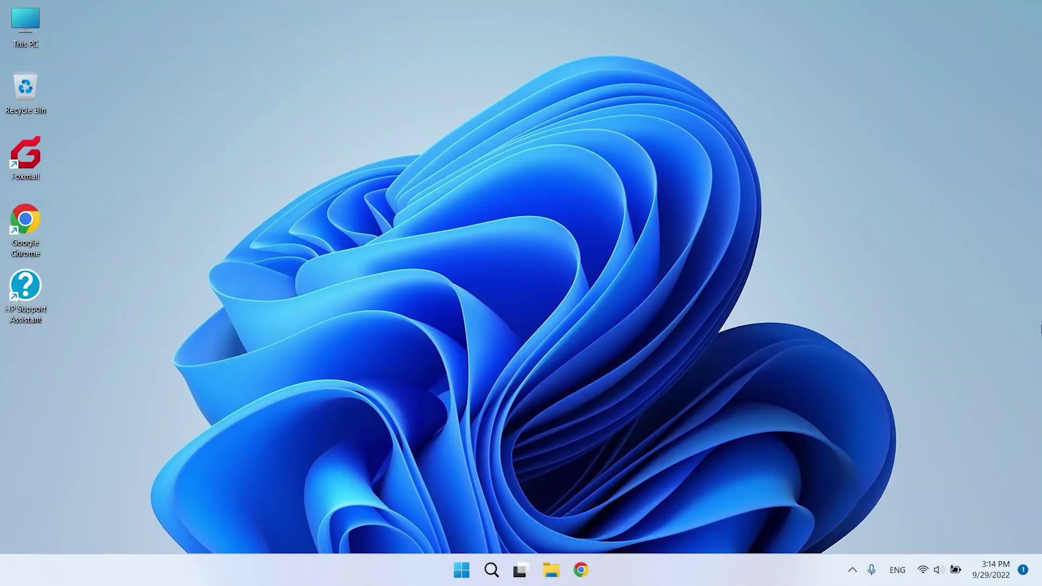
Launch Control Panel with 'control' from Run and go to System and Security > Backup and Restore (Windows 7).
key("super+r")
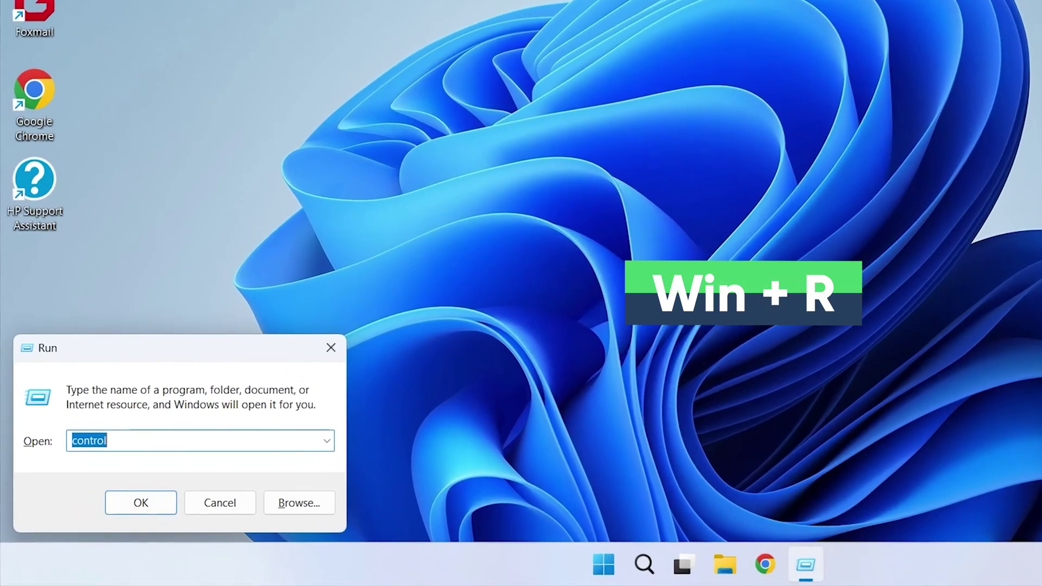
type("con")
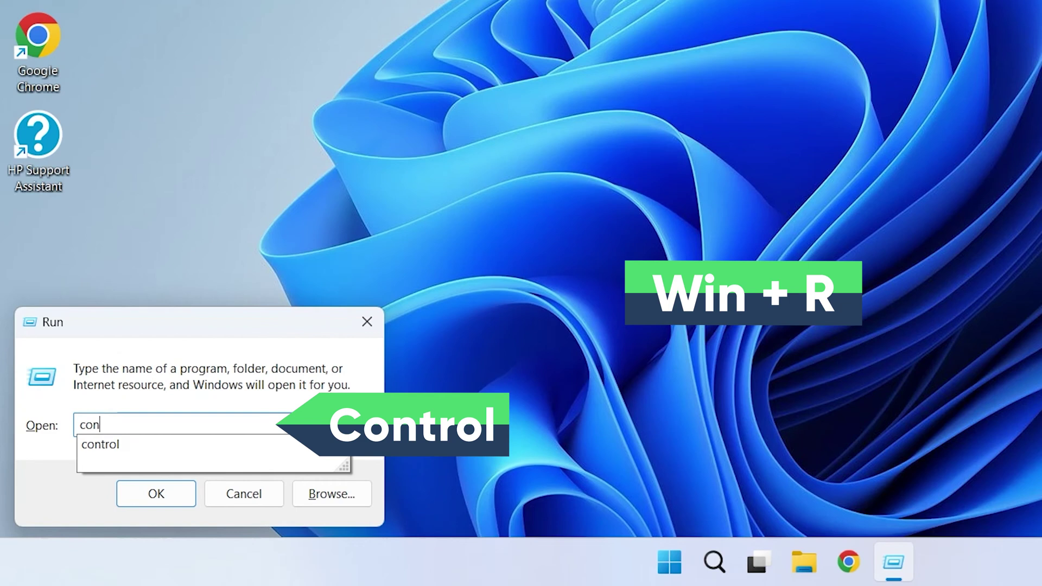
type("trol")
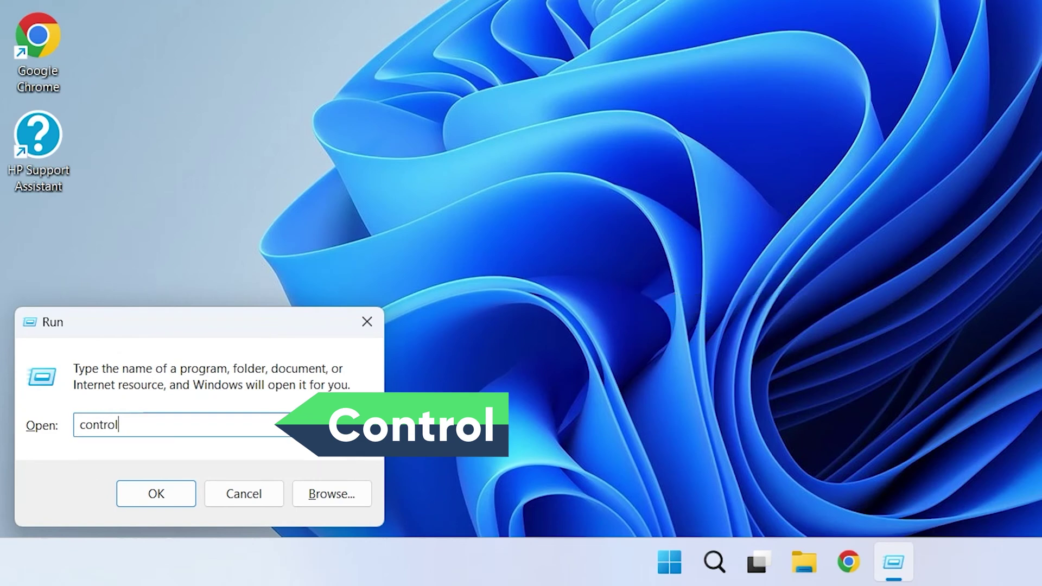
key("Return")
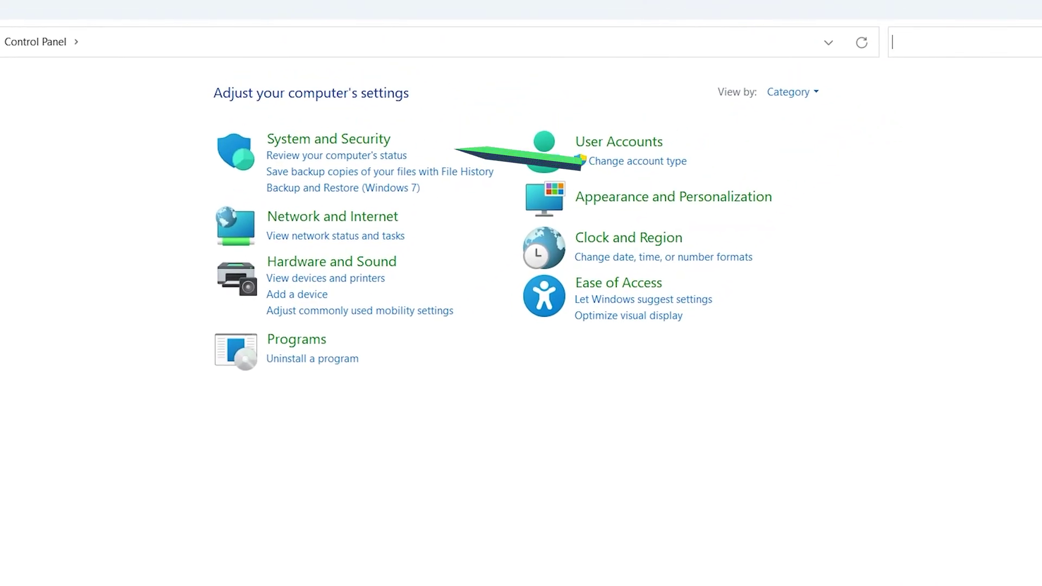
left_click(361, 142)
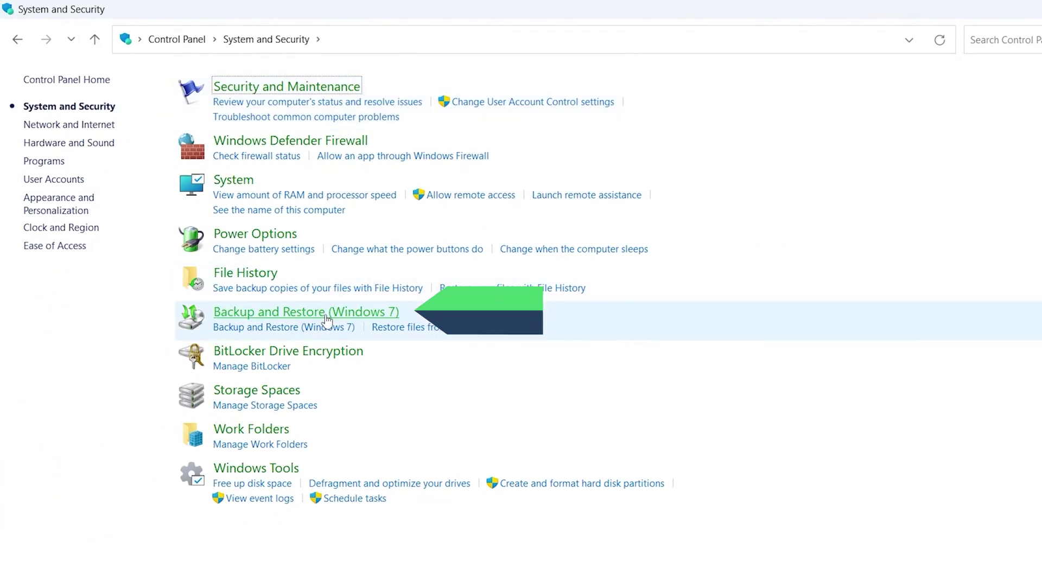
left_click(295, 315)
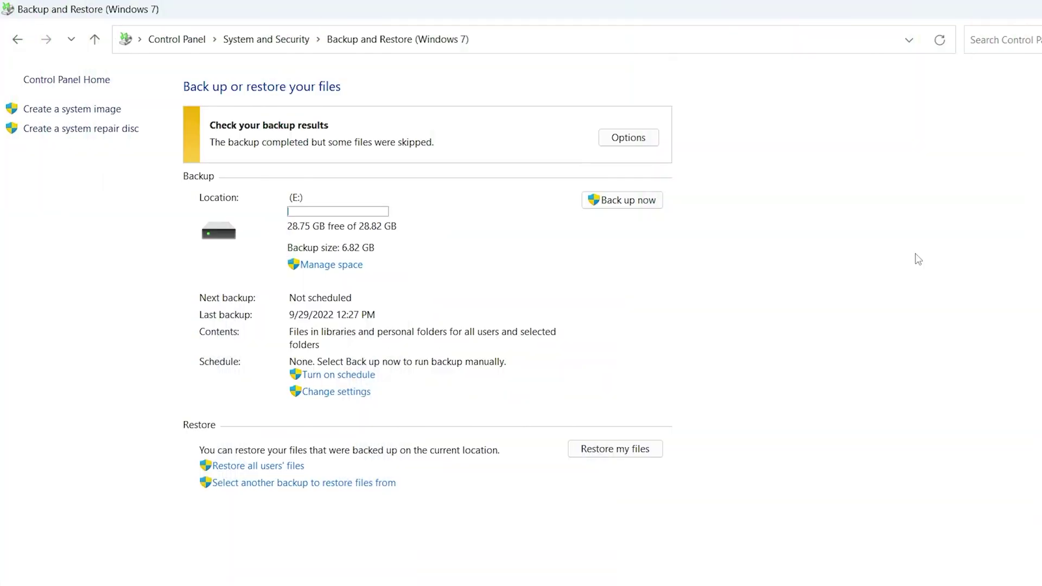
In the backup settings, keep USB Drive (E:) as the backup destination.
left_click(356, 395)
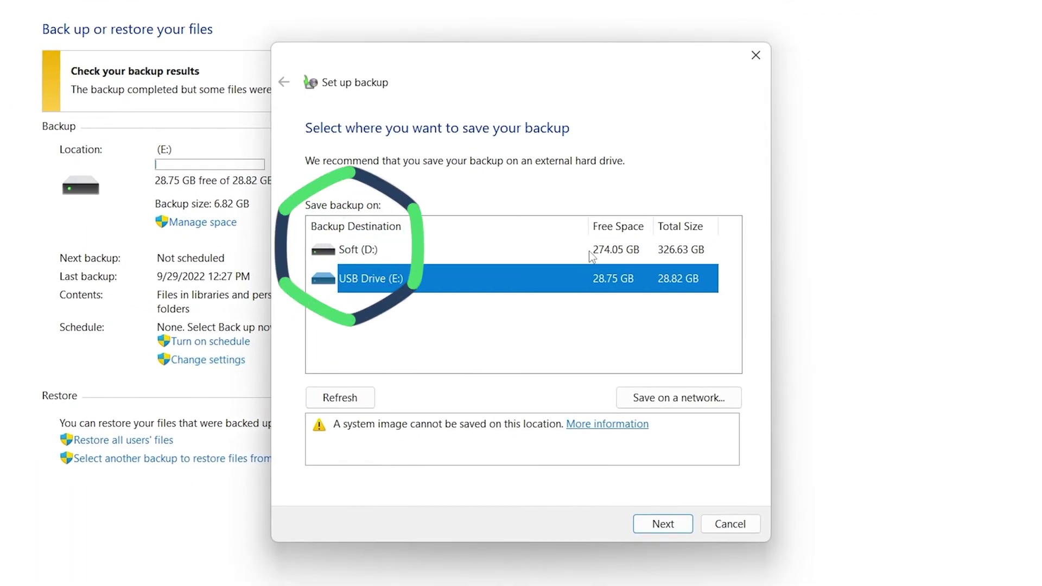
left_click(689, 250)
left_click(688, 286)
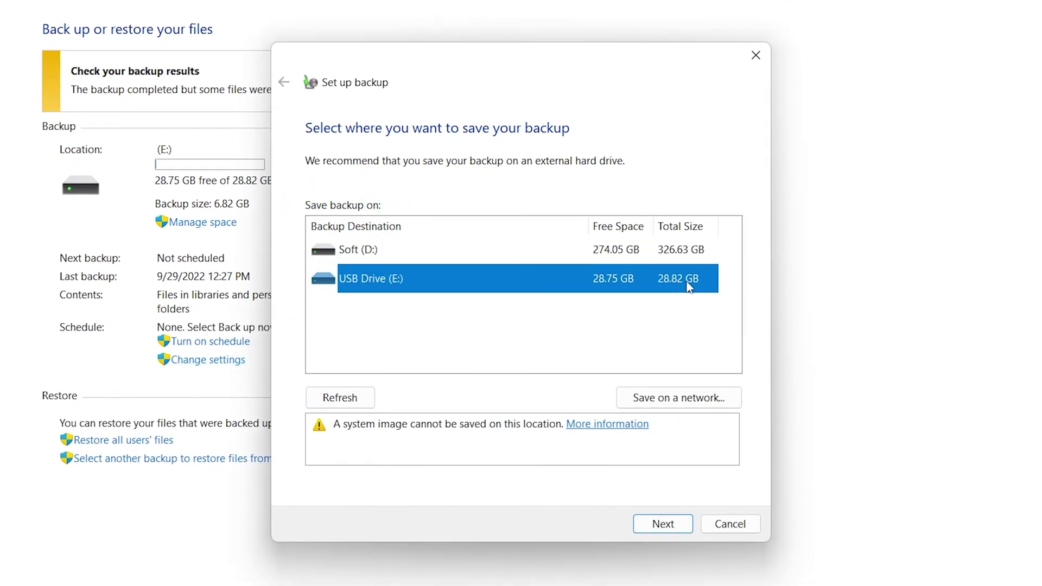
left_click(657, 526)
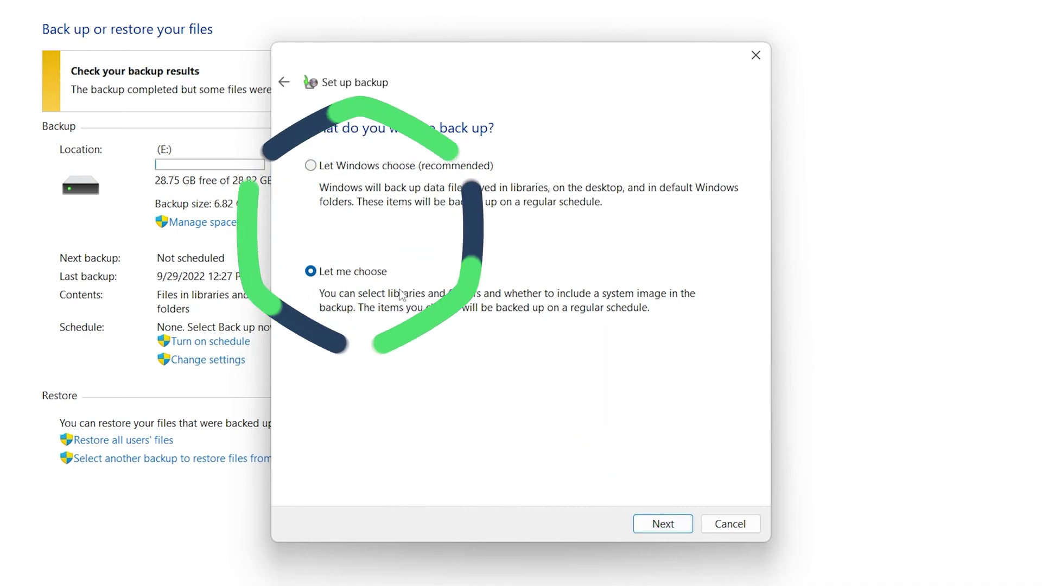
Choose the backup contents manually, excluding the PC's Libraries, and save the settings.
left_click(664, 529)
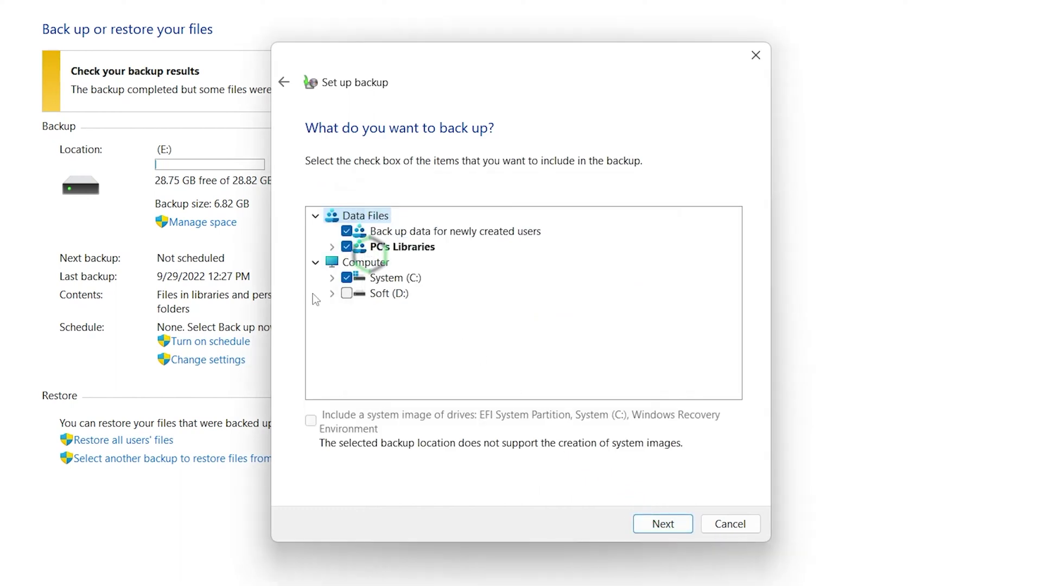
left_click(331, 278)
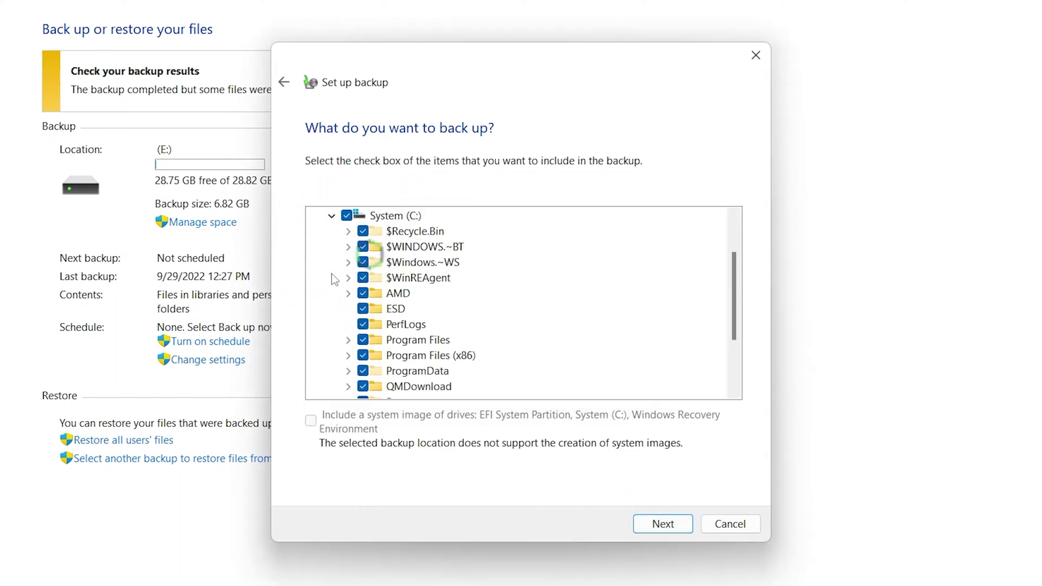
scroll(334, 277, "up", 2)
left_click(331, 247)
left_click(346, 247)
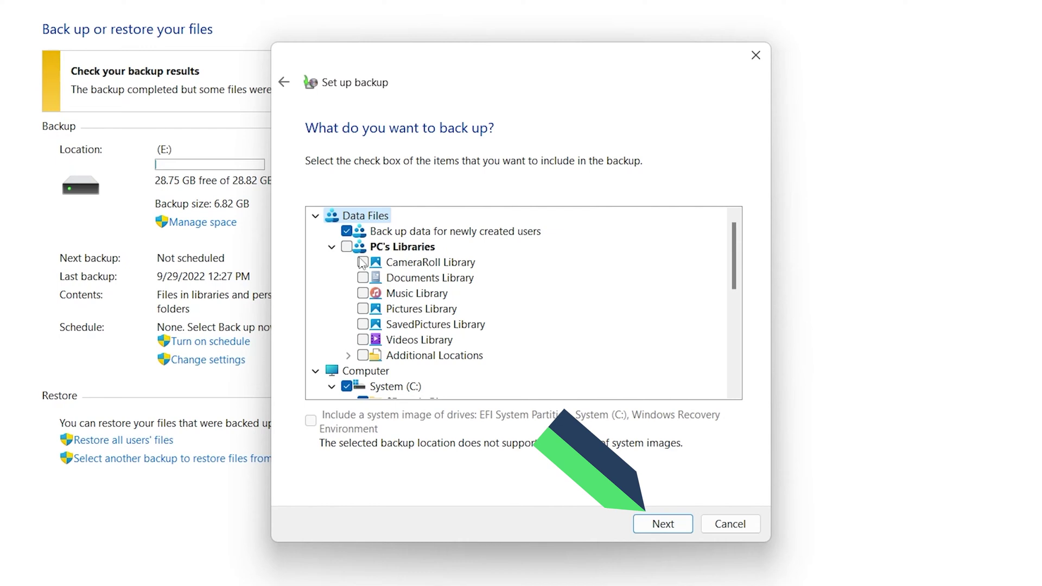
left_click(667, 537)
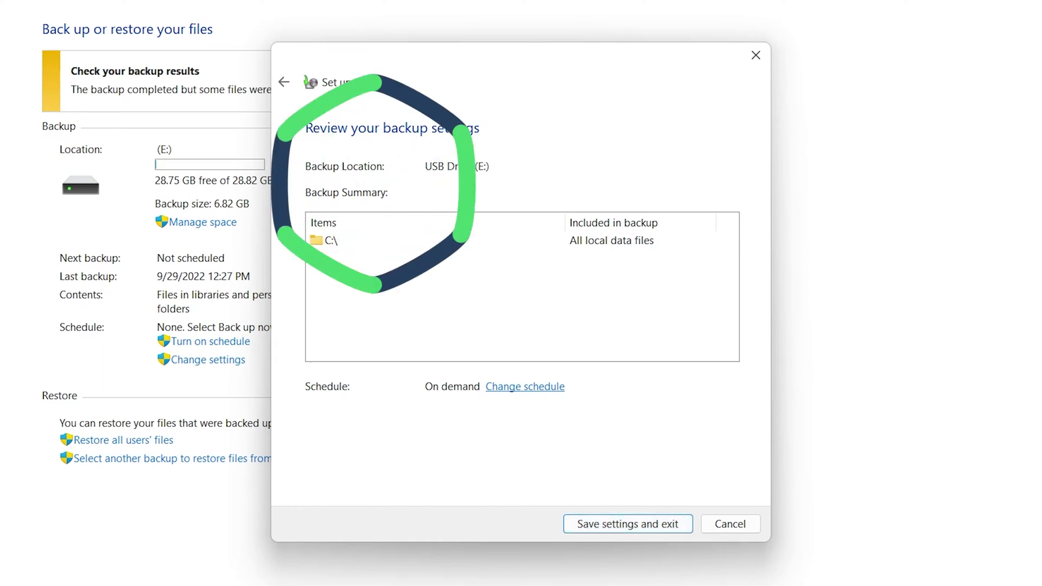
left_click(638, 528)
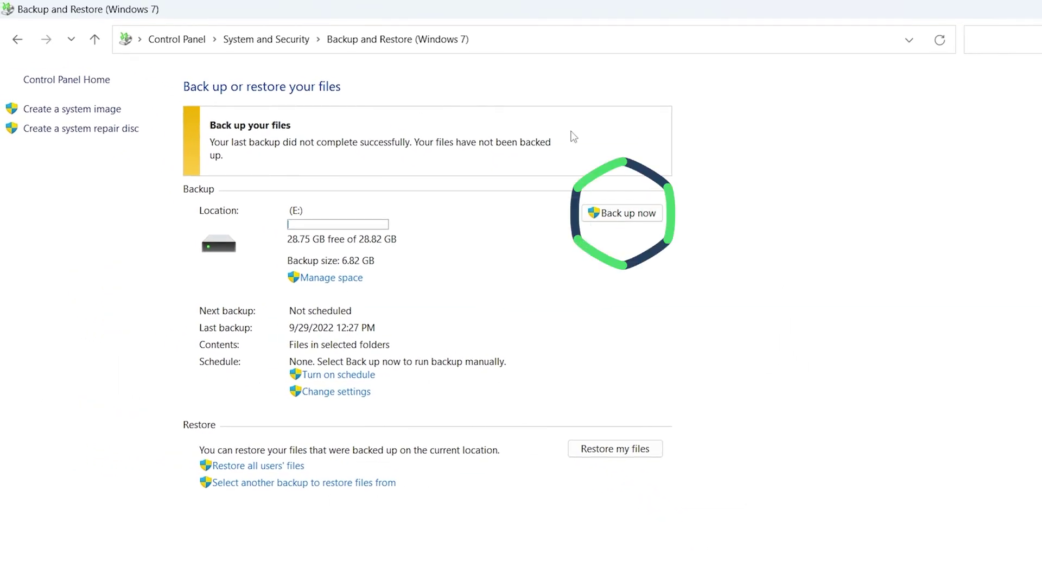
Run a backup to E: now, finishing at 9/29/2022 3:35 PM with 6.82 GB used.
left_click(635, 223)
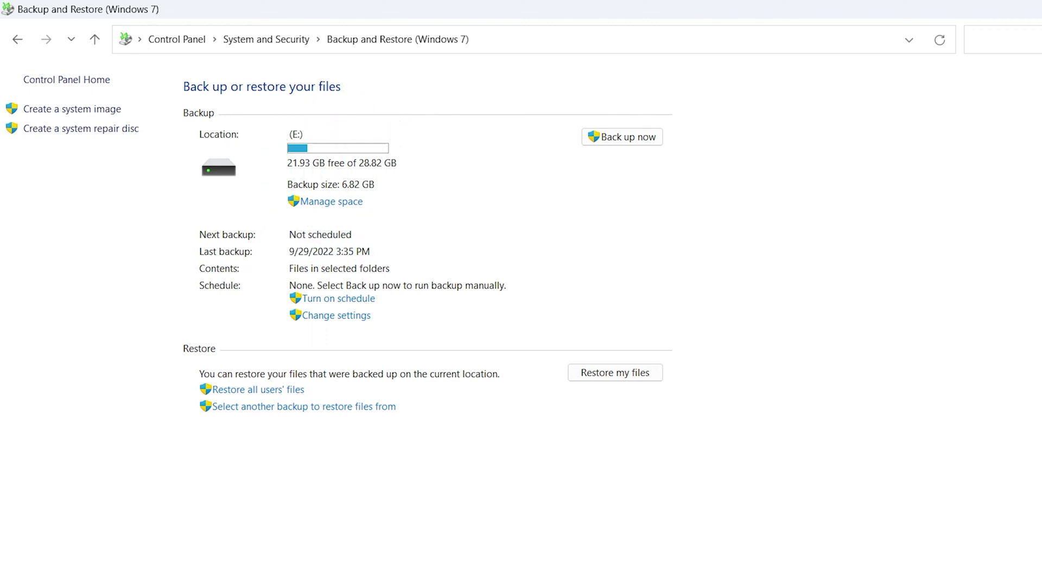
Add the Backup of C: folder to the list of files to restore.
left_click(644, 380)
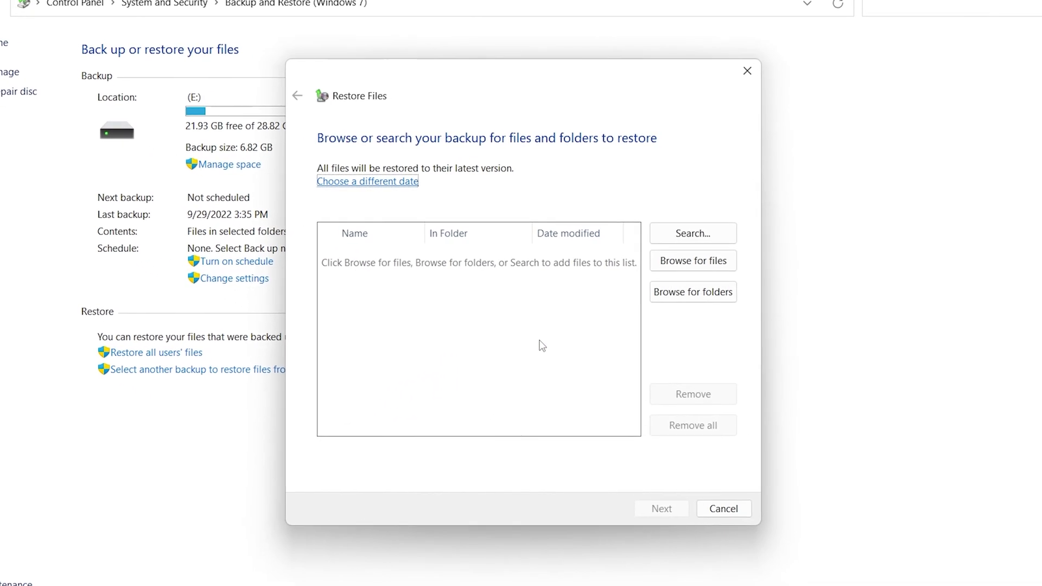
left_click(679, 293)
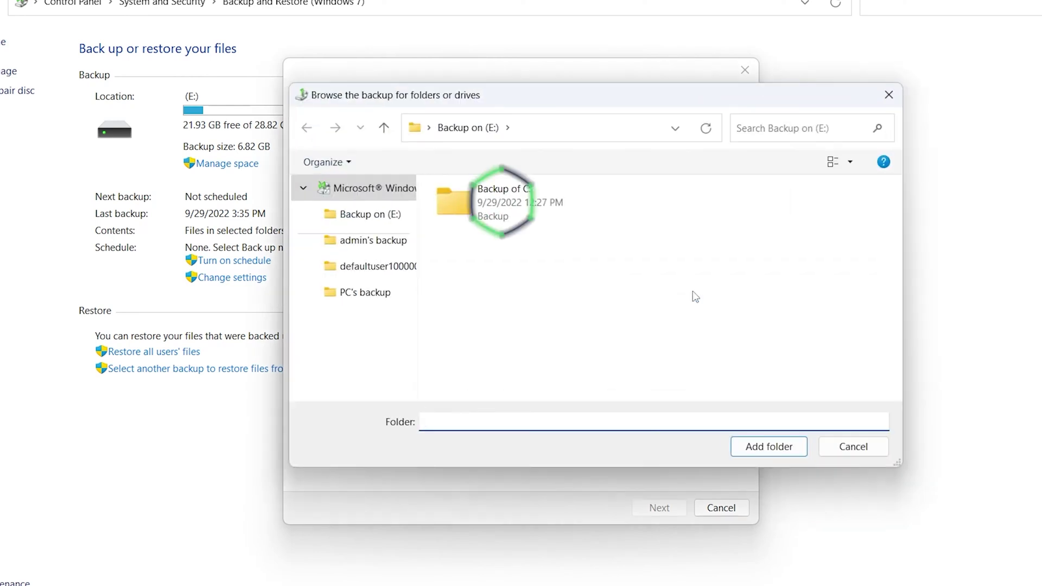
left_click(523, 220)
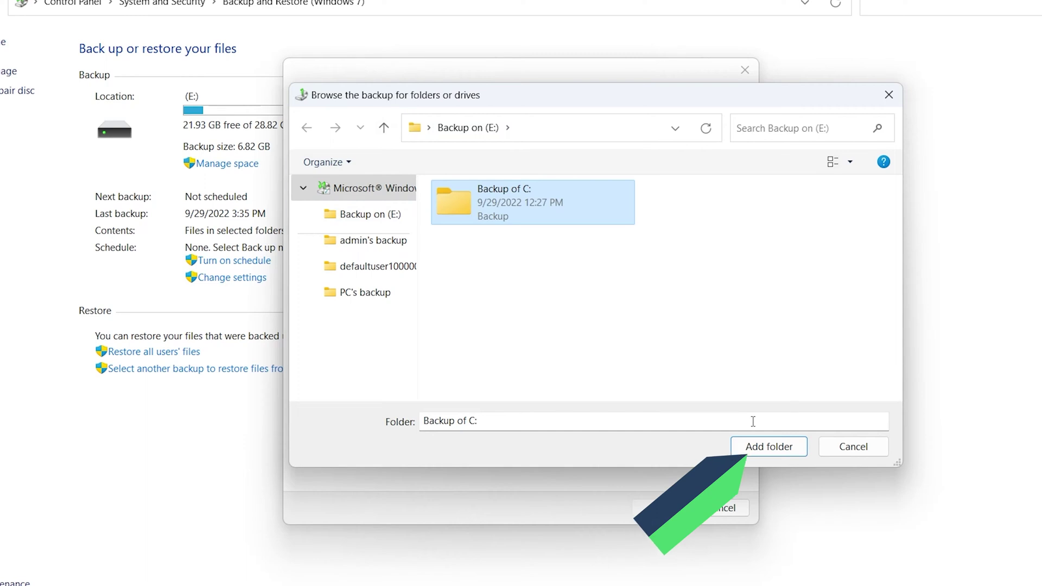
left_click(781, 452)
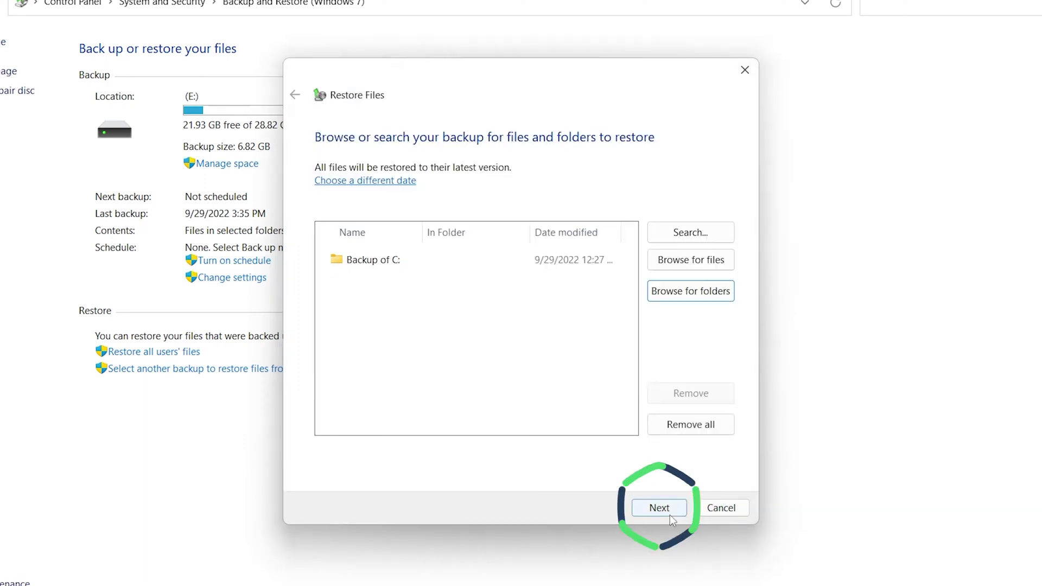
Restore it to the original location, copying and replacing files for all conflicts.
left_click(670, 517)
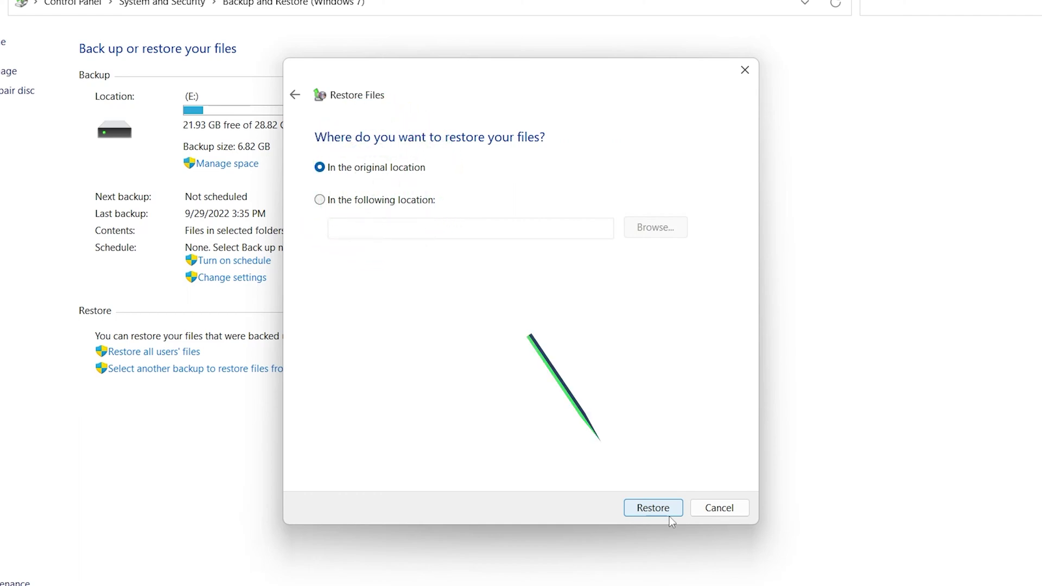
left_click(655, 511)
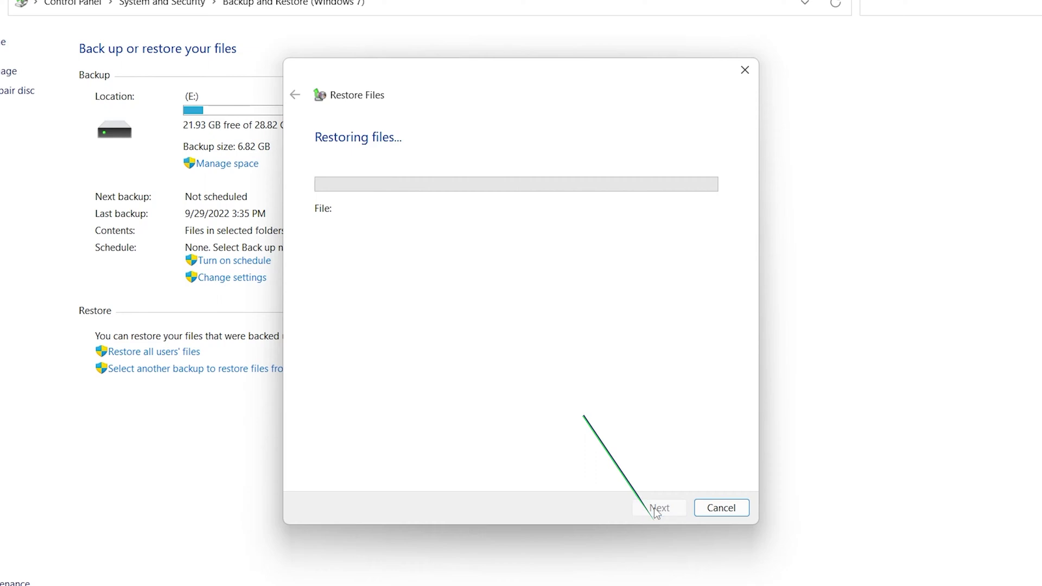
left_click(355, 478)
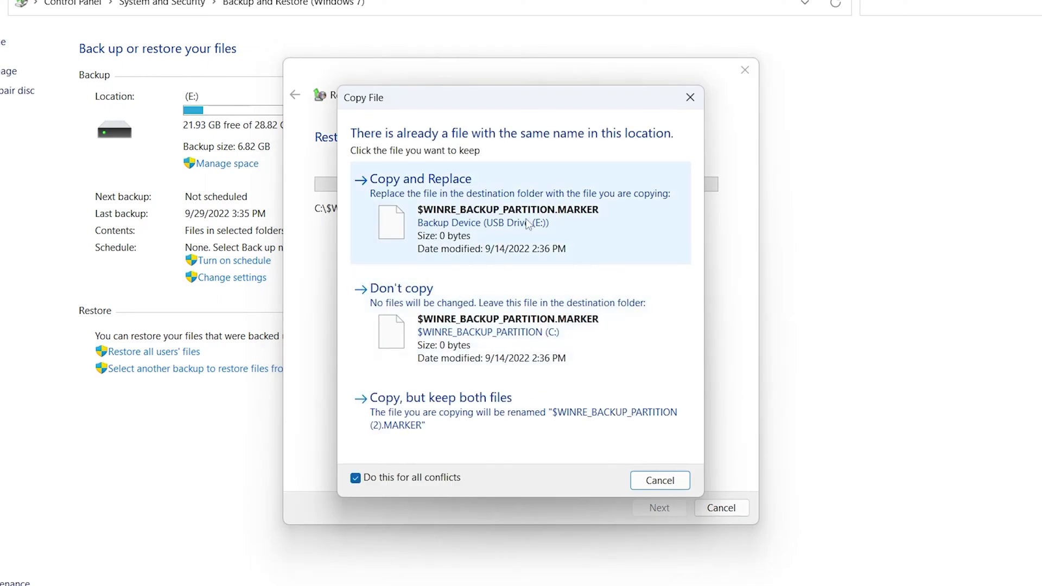
left_click(531, 223)
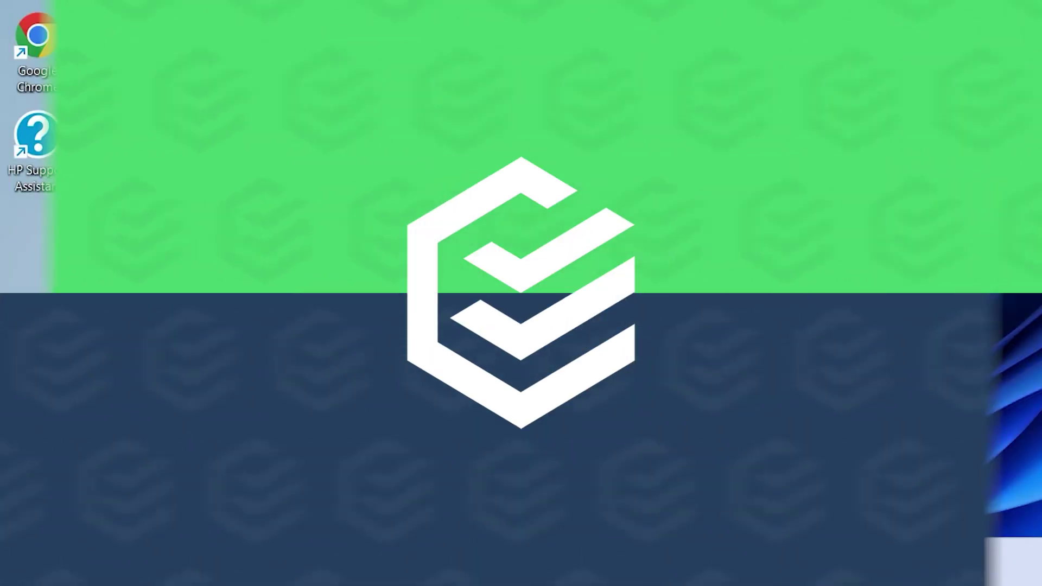
Return to the Backup and Restore (Windows 7) page under System and Security.
key("Return")
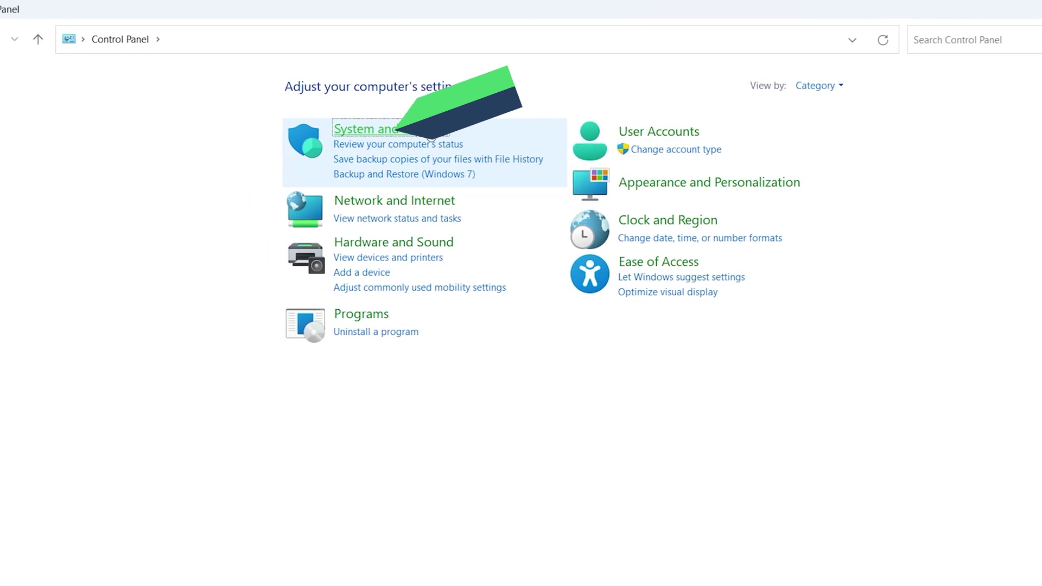
left_click(383, 132)
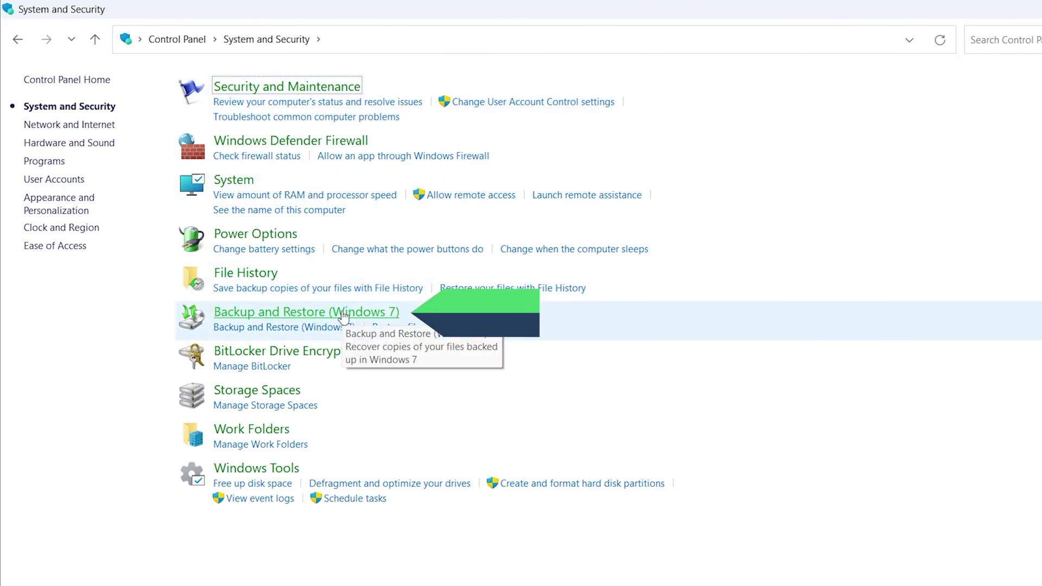
left_click(343, 314)
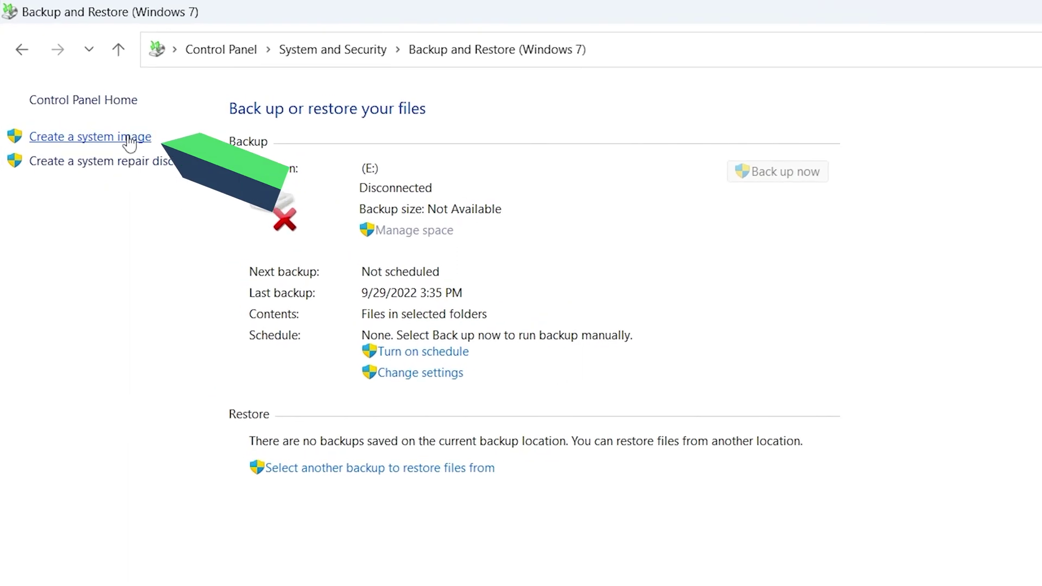
Create a system image on Soft (D:), declining the system repair disc.
left_click(129, 139)
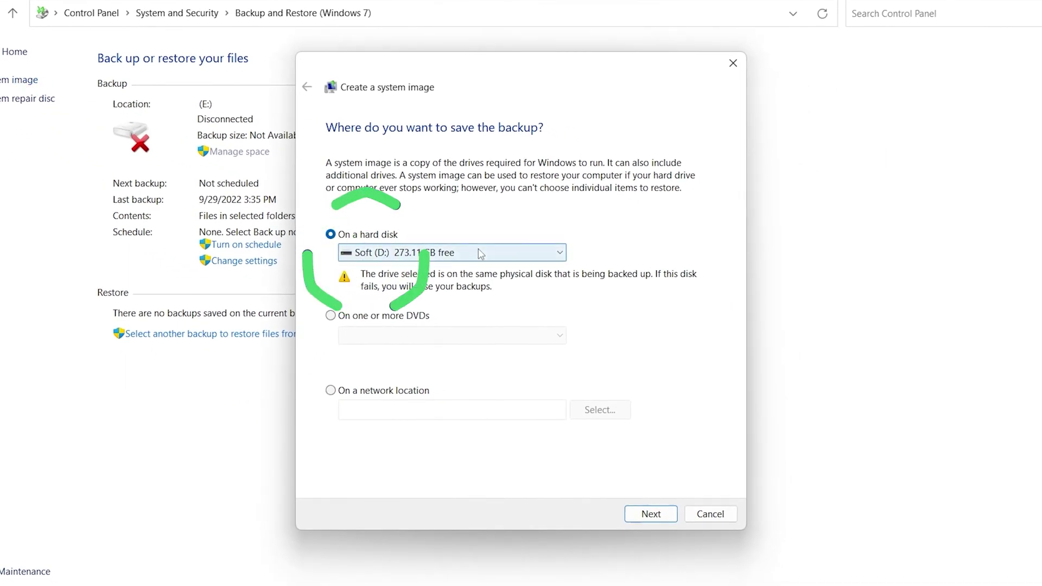
left_click(480, 253)
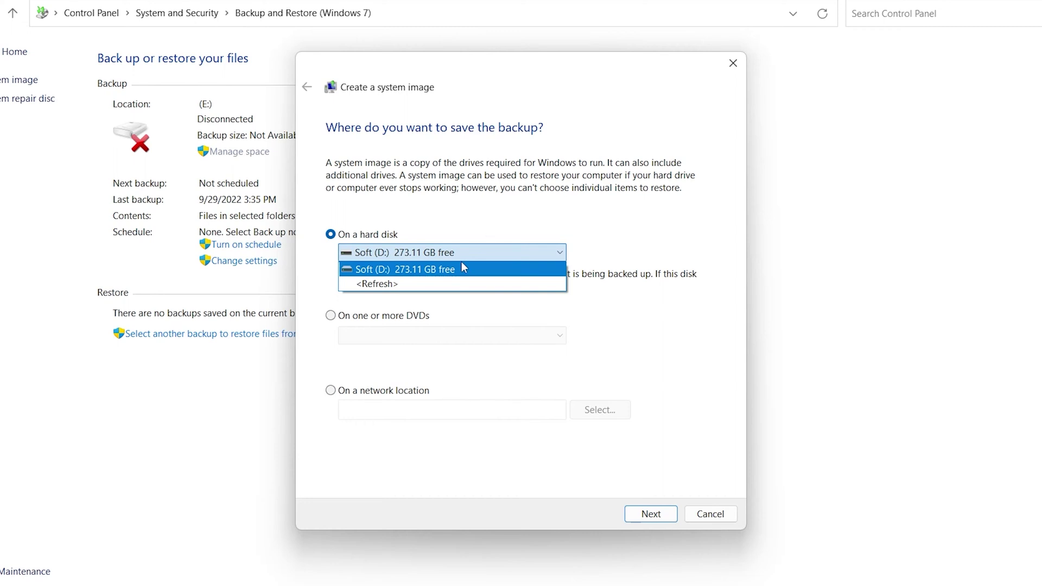
left_click(462, 266)
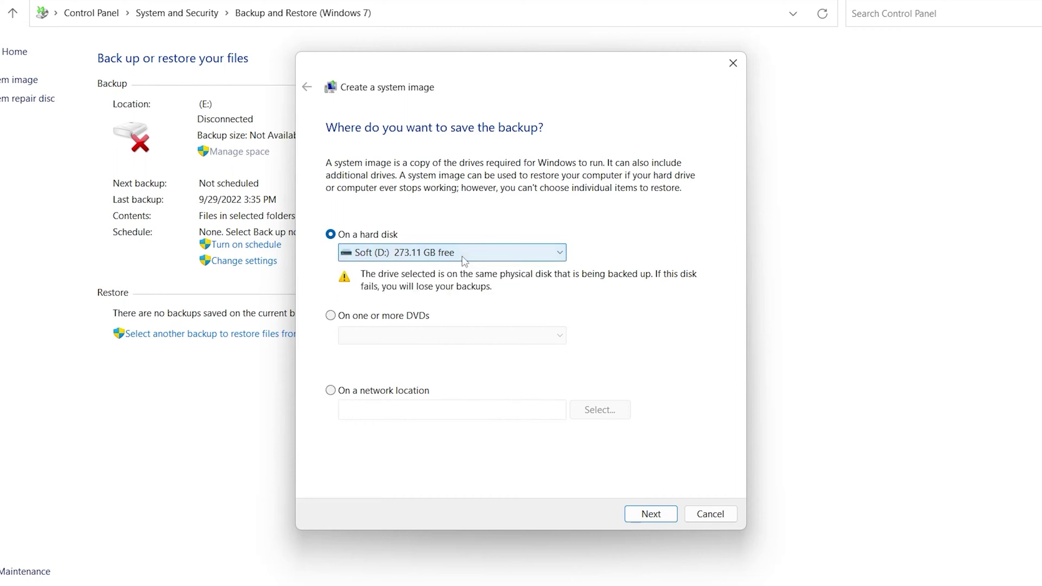
left_click(650, 514)
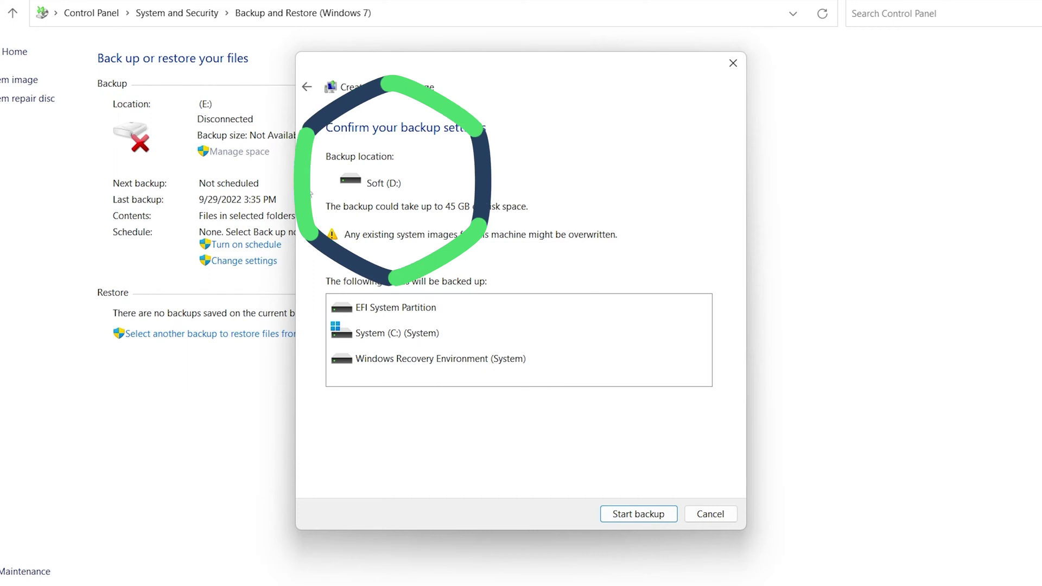
left_click(633, 514)
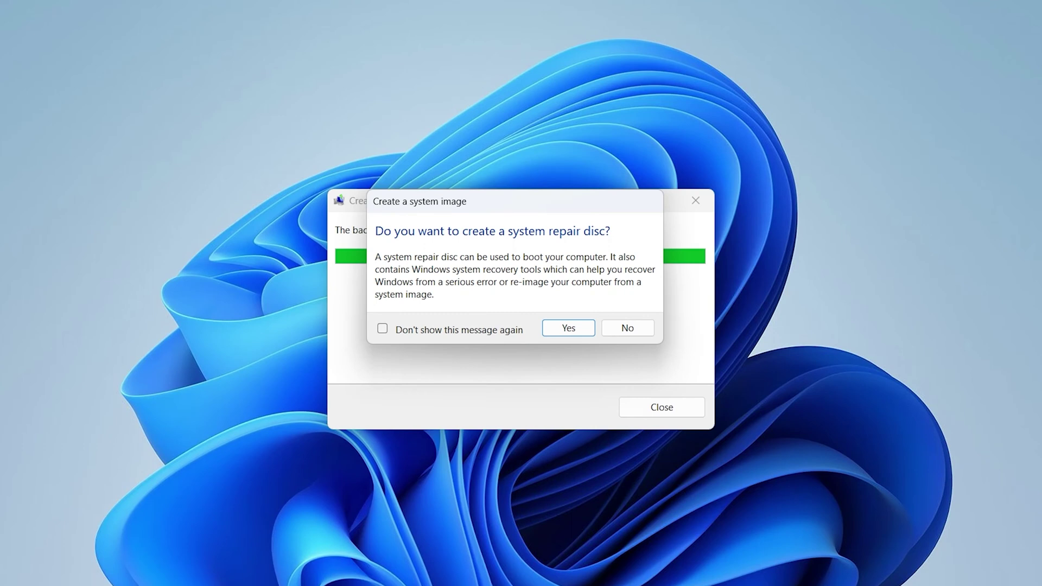
key("Escape")
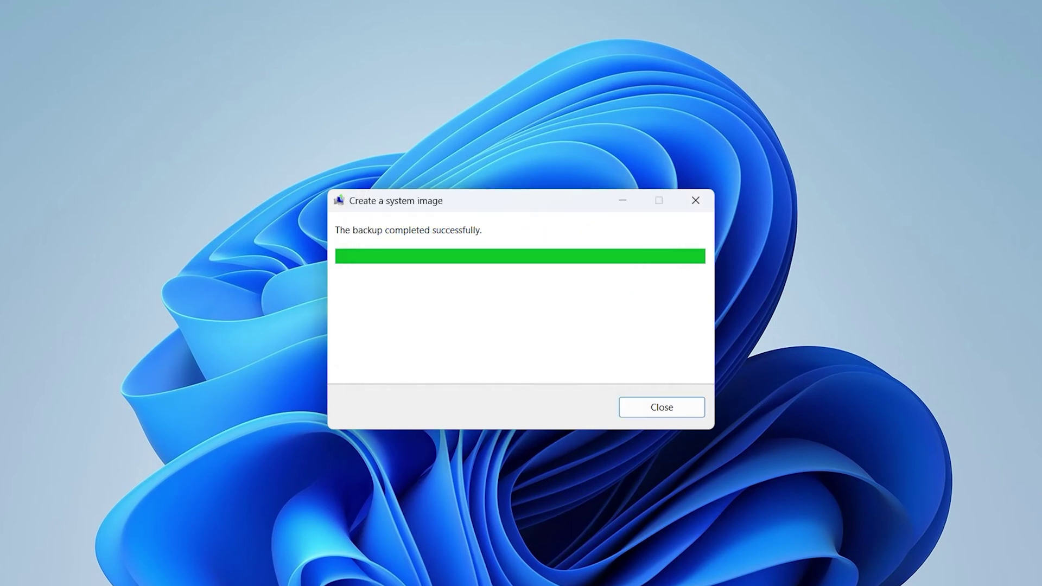
left_click(694, 416)
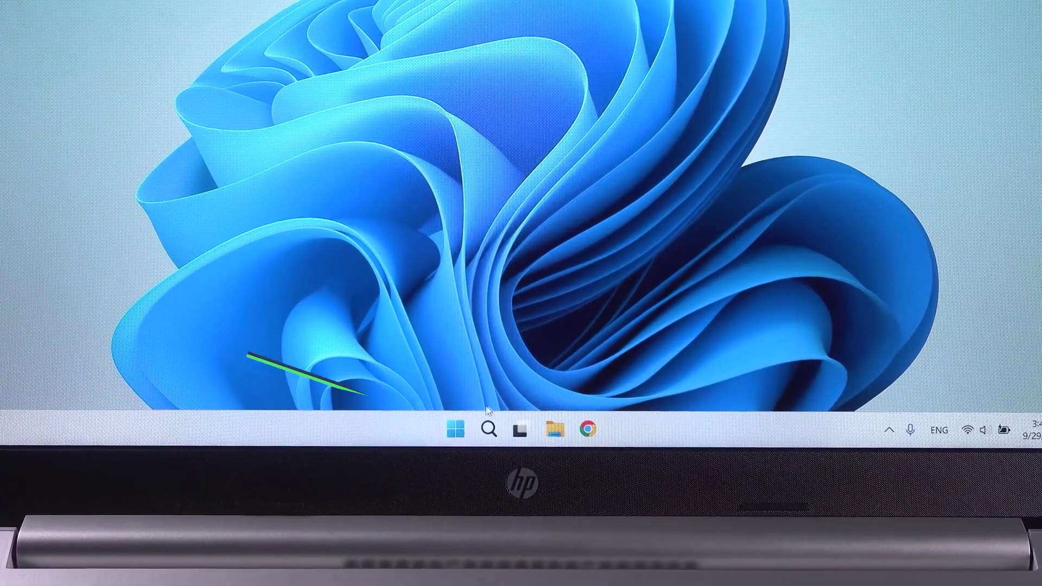
Restart the PC into the Windows Recovery Environment from the Start power options.
left_click(454, 428)
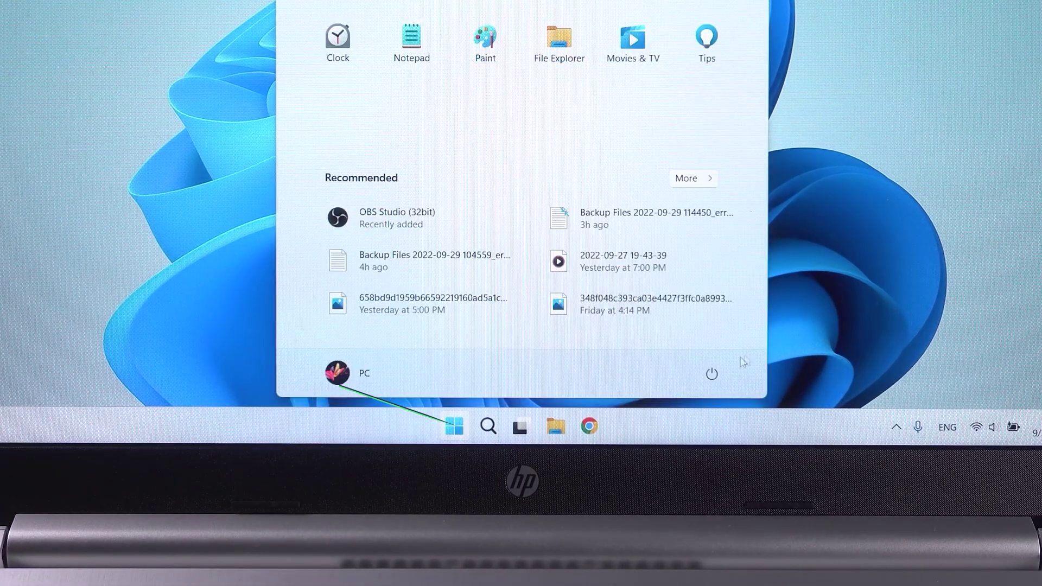
left_click(705, 374)
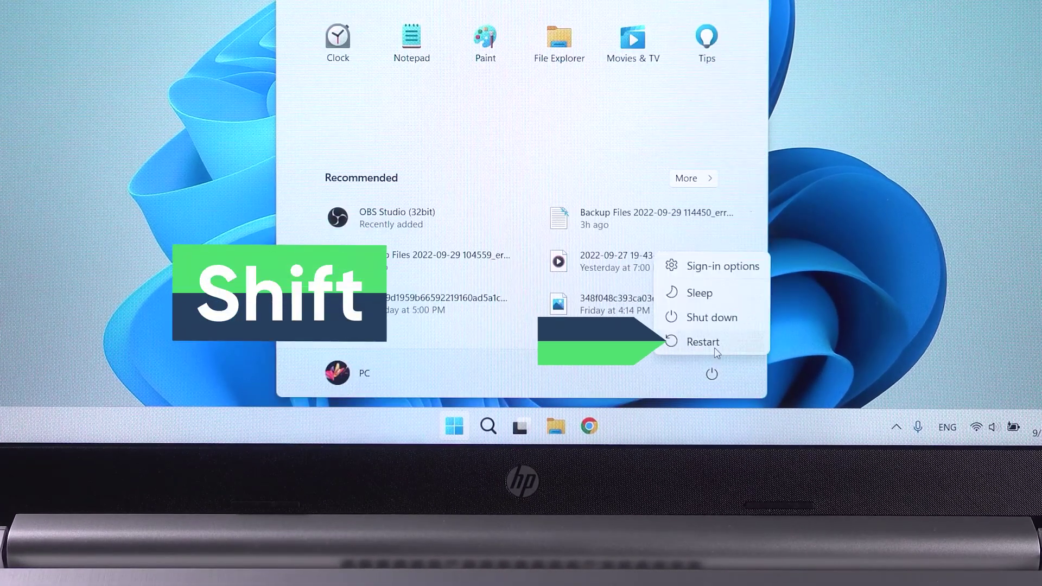
left_click(715, 349, "shift")
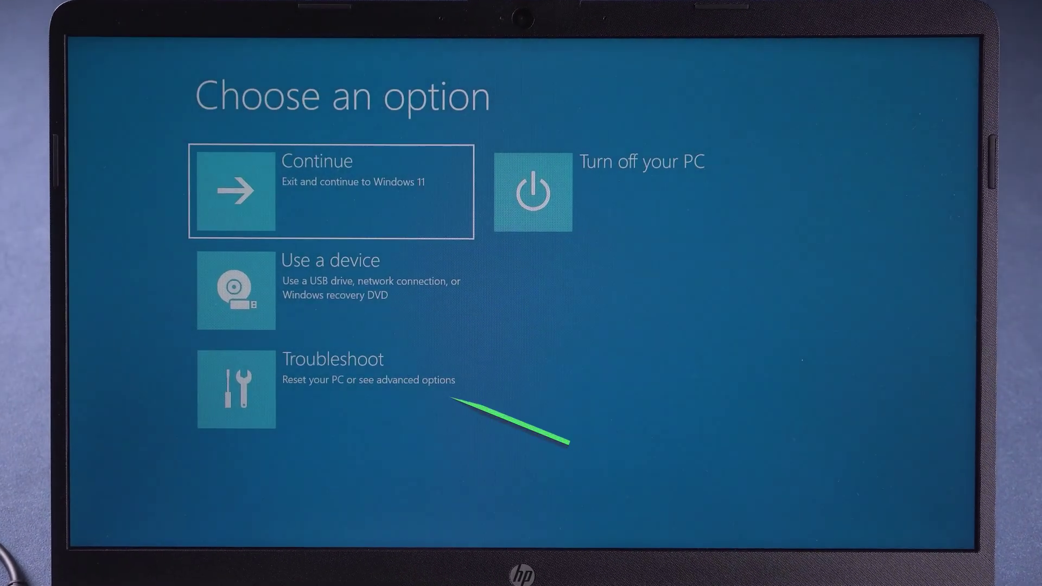
Go to Troubleshoot > Advanced options > more recovery options > System Image Recovery.
left_click(308, 406)
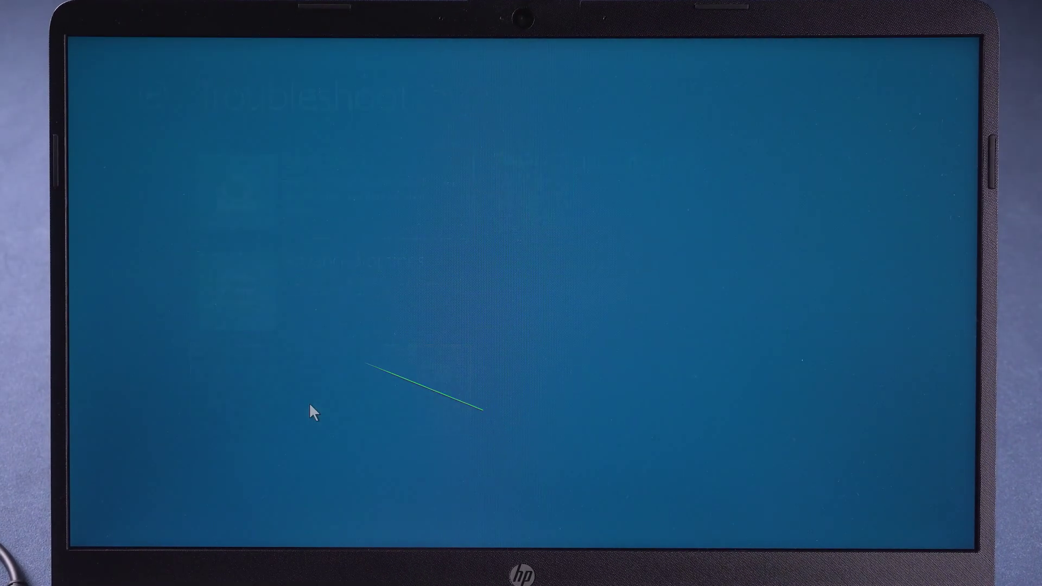
left_click(348, 296)
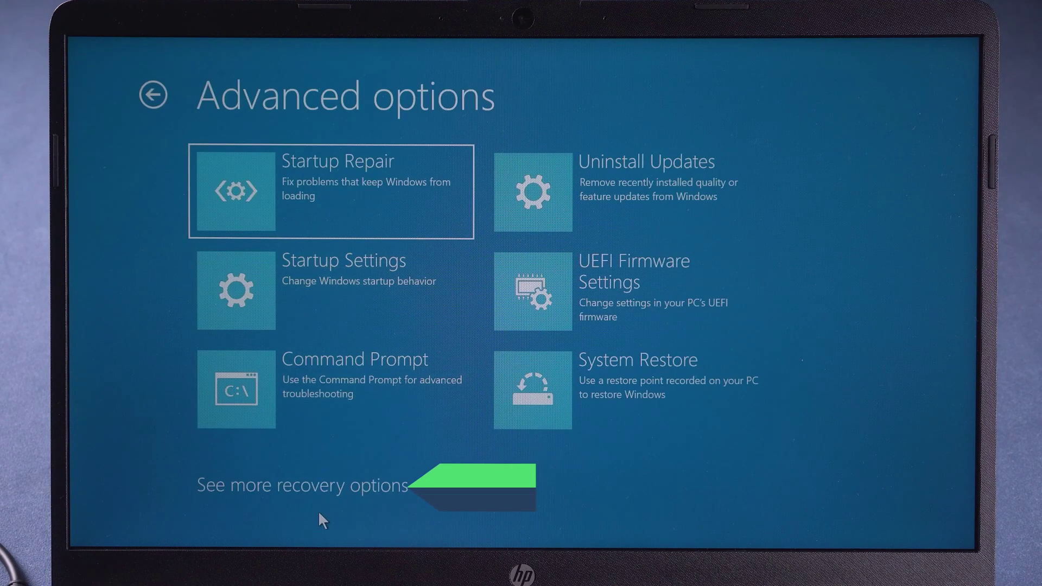
left_click(366, 491)
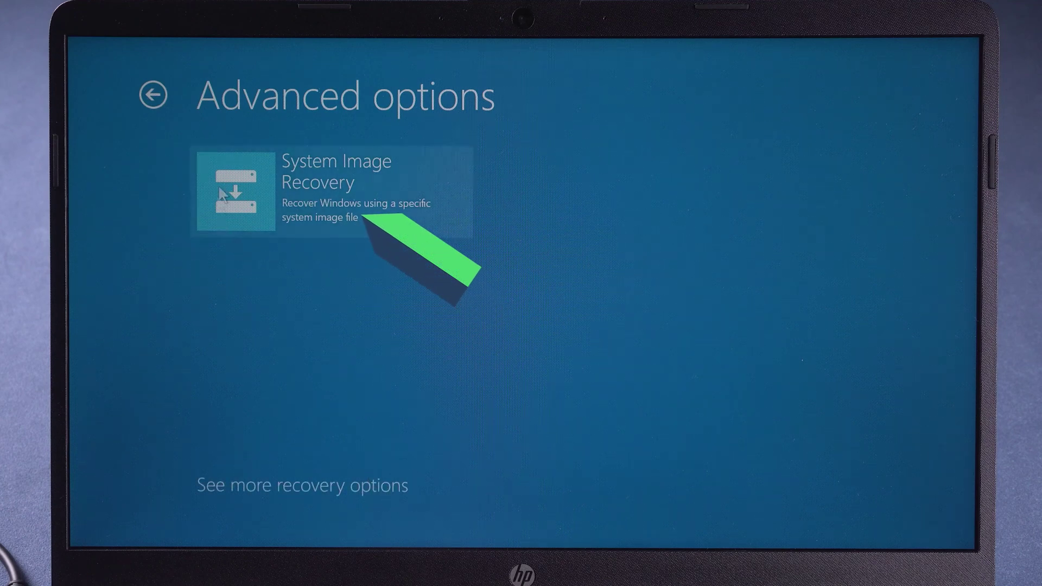
left_click(372, 225)
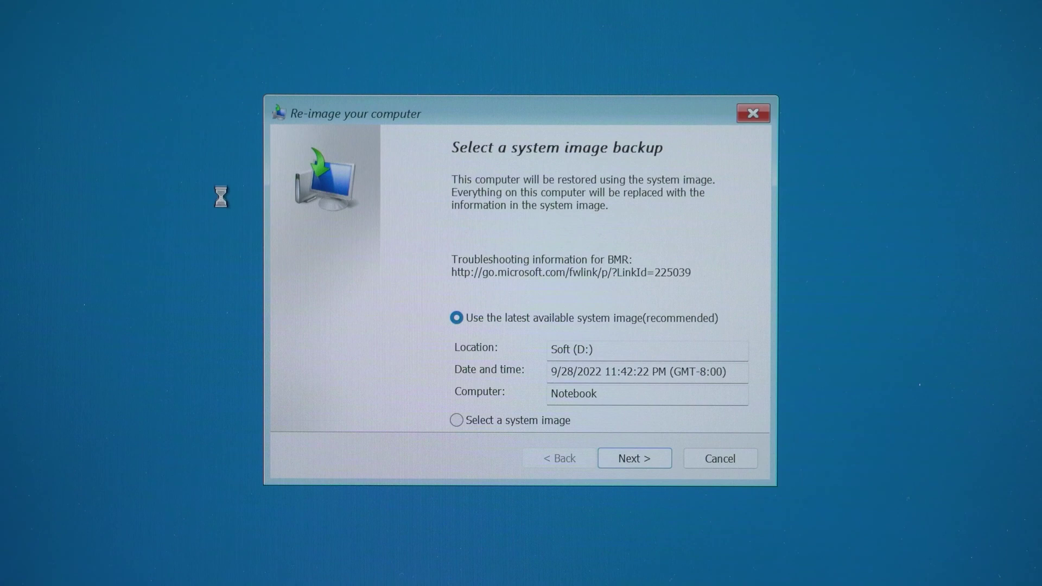
Select the 9/28/2022 11:42:22 PM system image stored on Soft (D:).
left_click(484, 424)
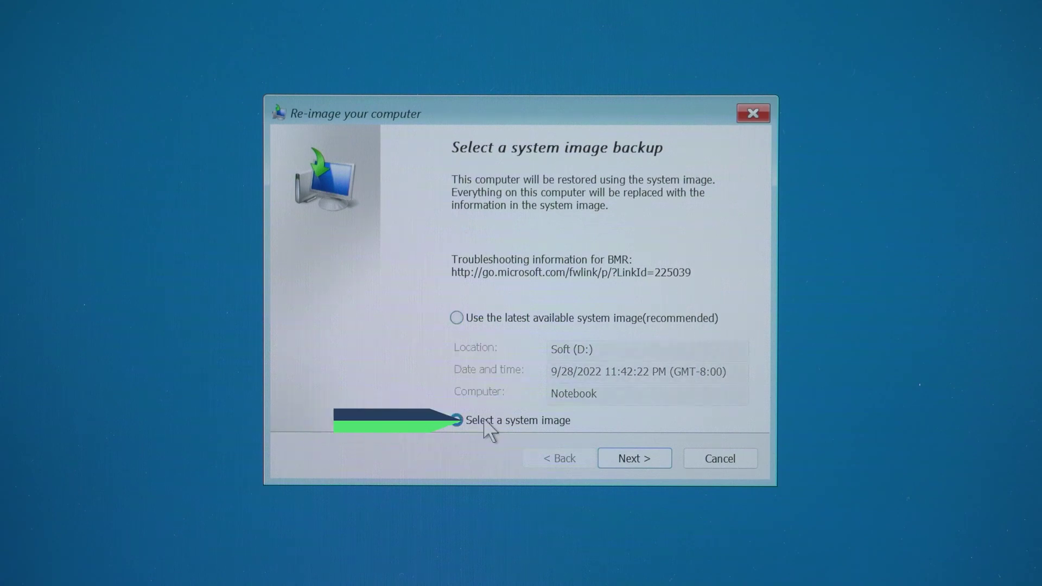
left_click(654, 463)
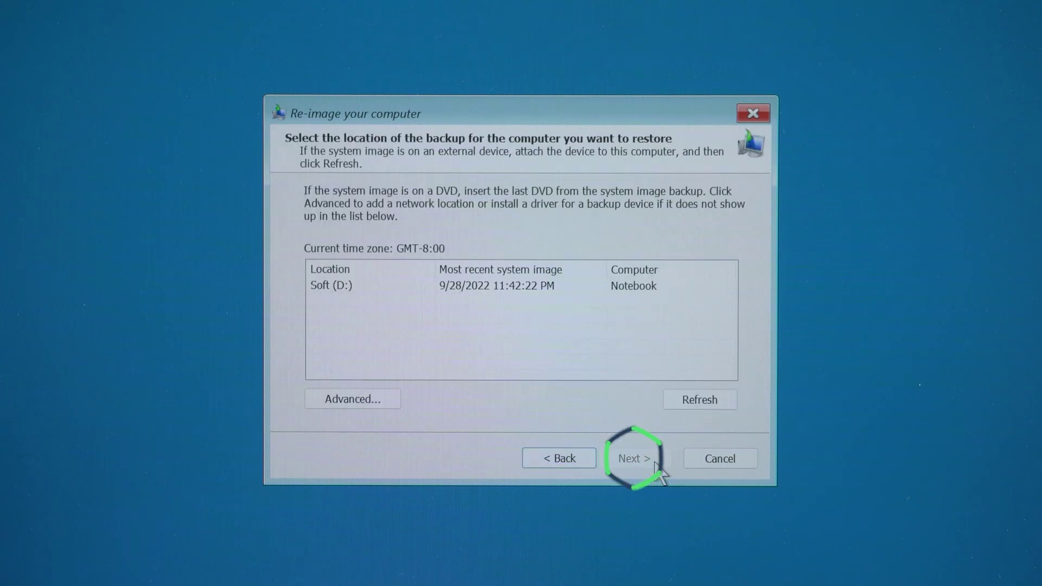
left_click(500, 289)
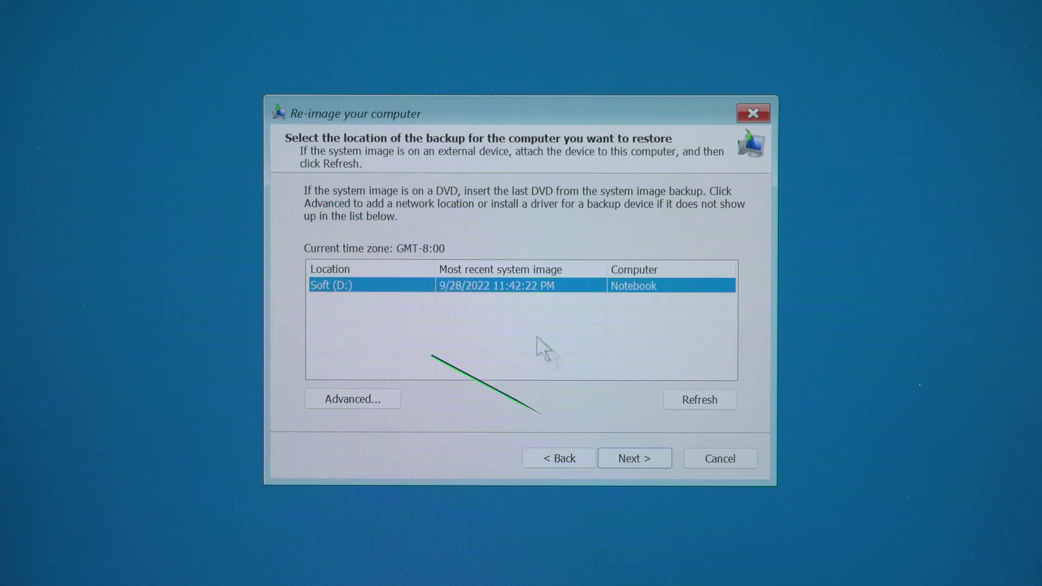
left_click(627, 459)
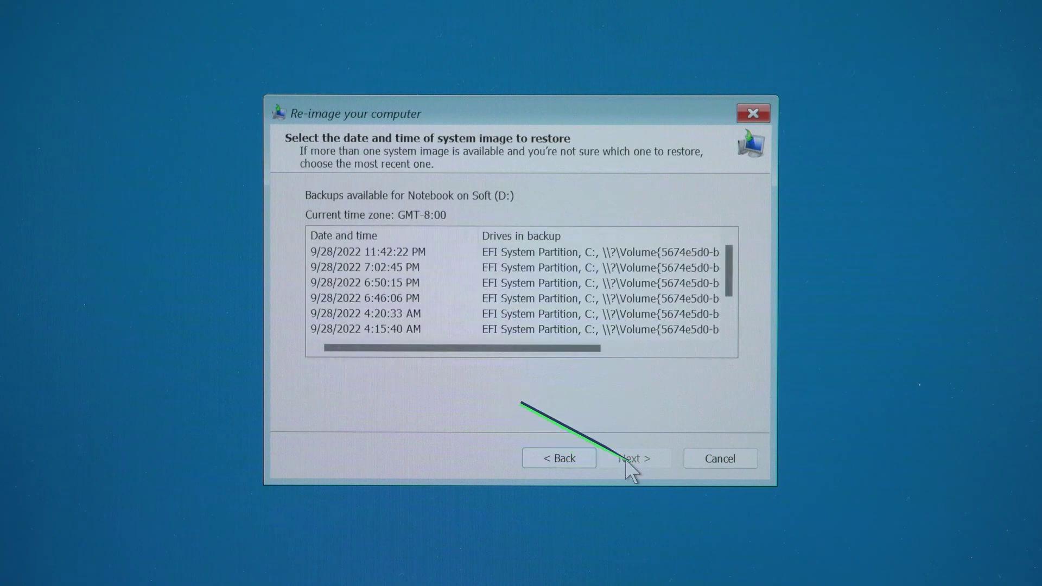
left_click(435, 270)
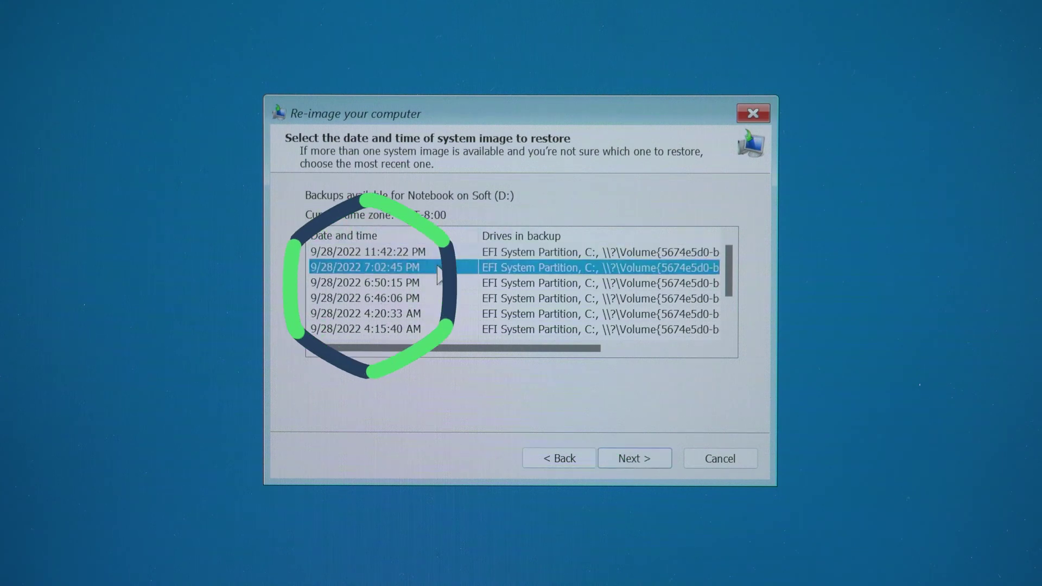
left_click(430, 253)
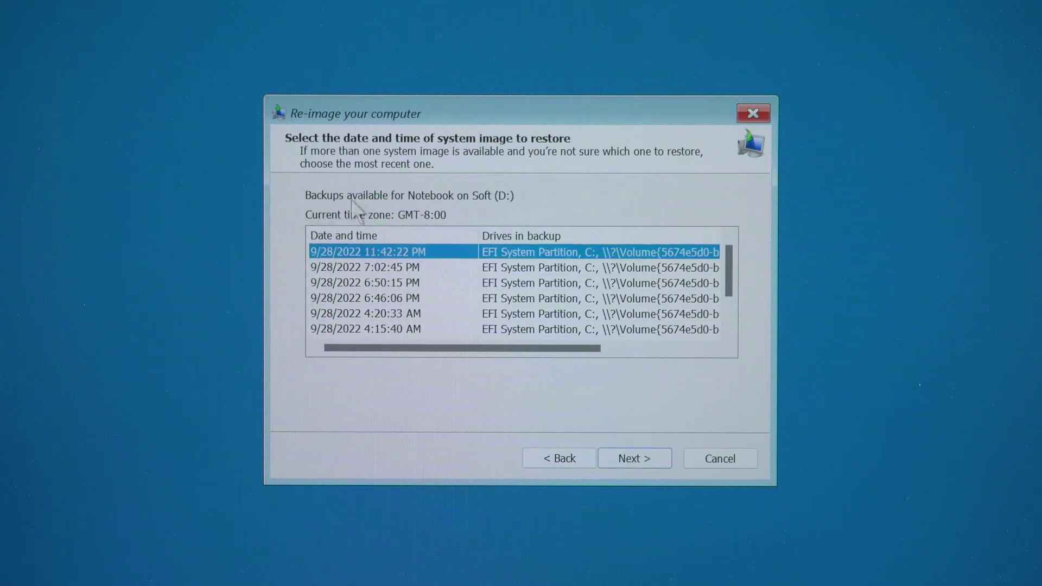
Finish the wizard and confirm overwriting the drives to start the restore.
left_click(623, 457)
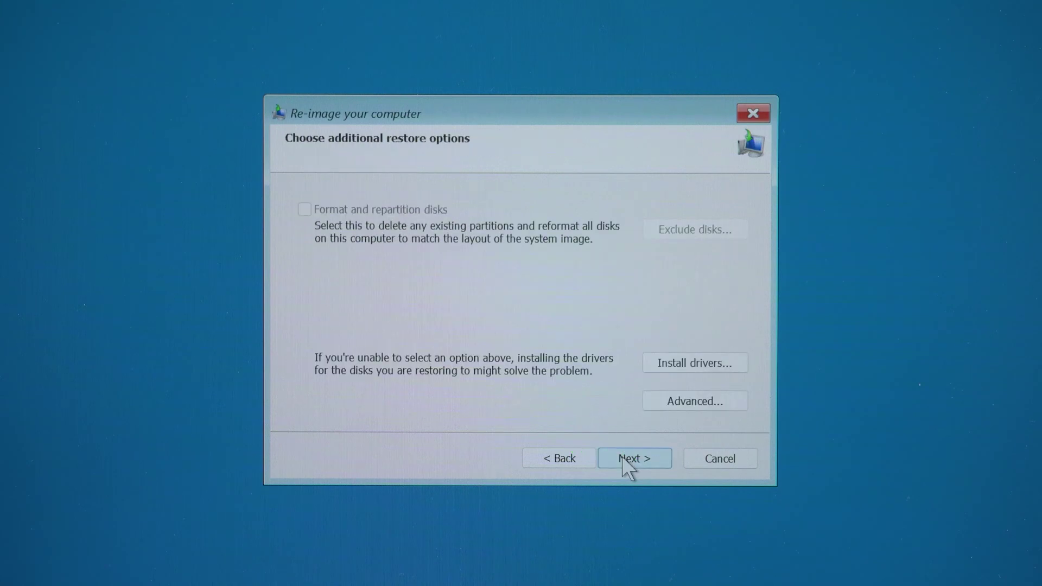
left_click(636, 460)
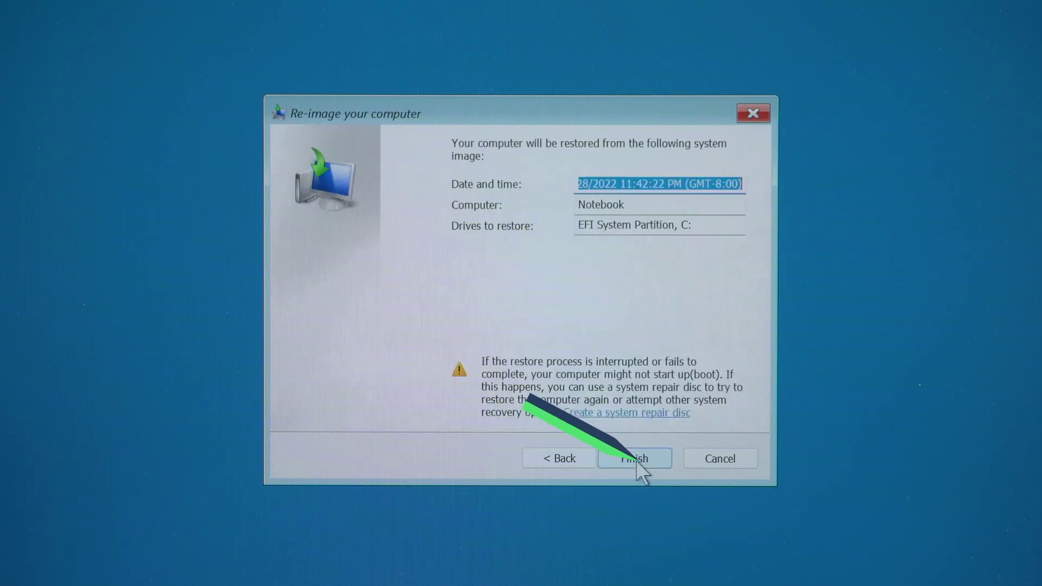
left_click(637, 461)
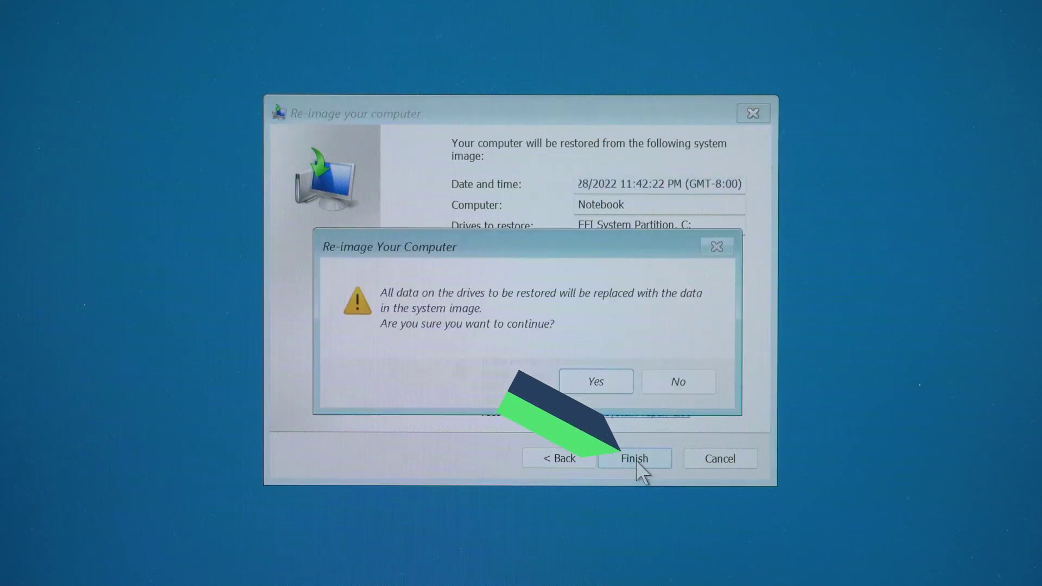
left_click(608, 383)
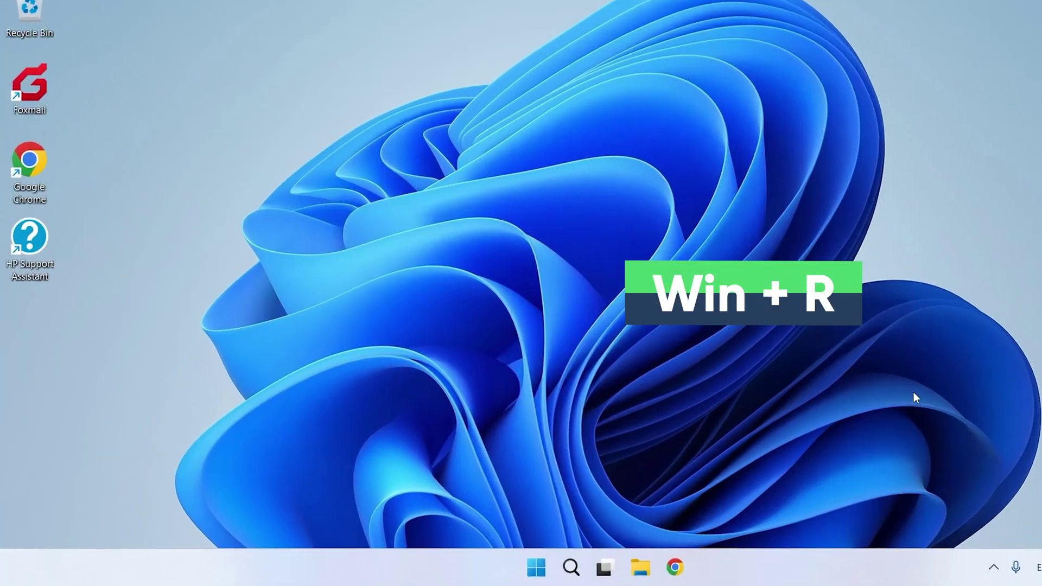
In an administrator Command Prompt, run 'wbadmin start backup -backupTarget:D: -include:C: -allCritical -quiet'.
key("super+r")
type("cmd")
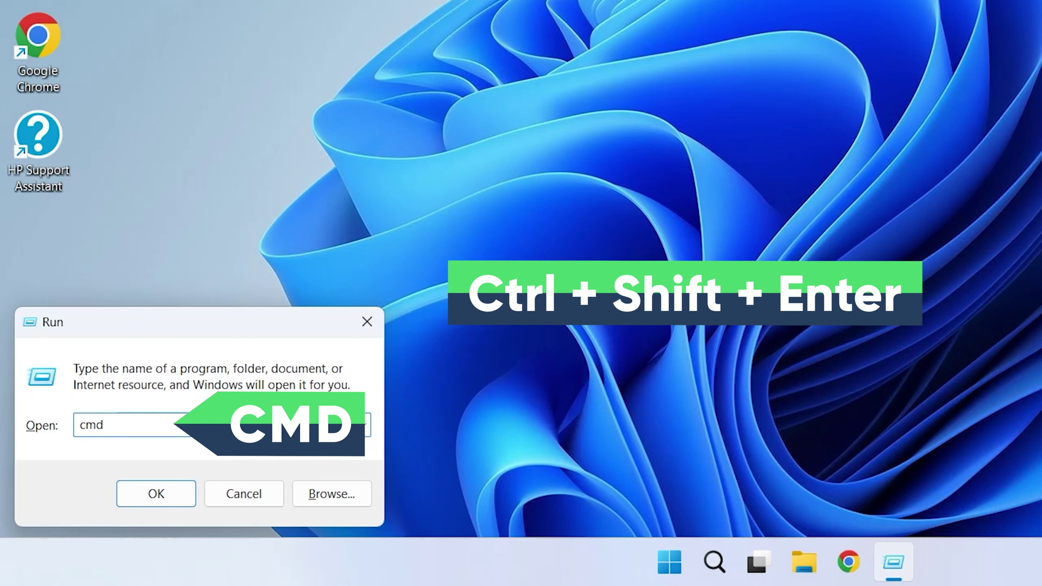
key("ctrl+shift+Return")
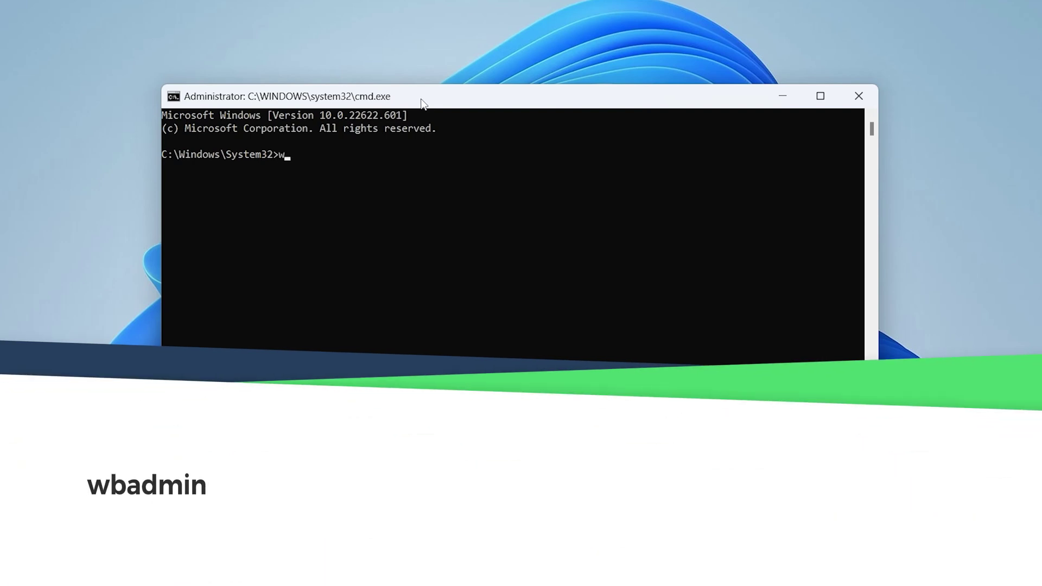
type("wbadmin ")
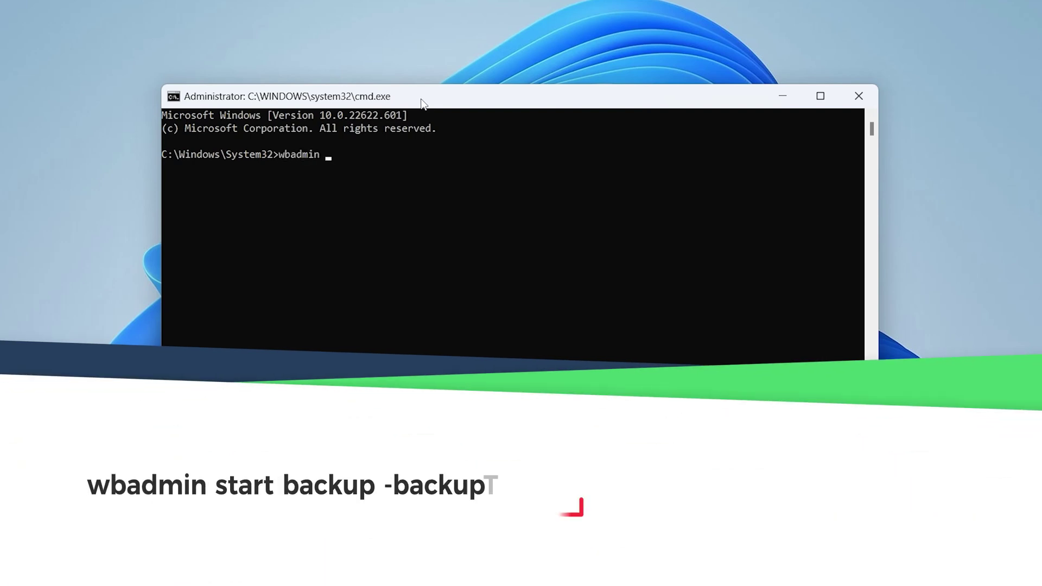
type("start backup -backupTar")
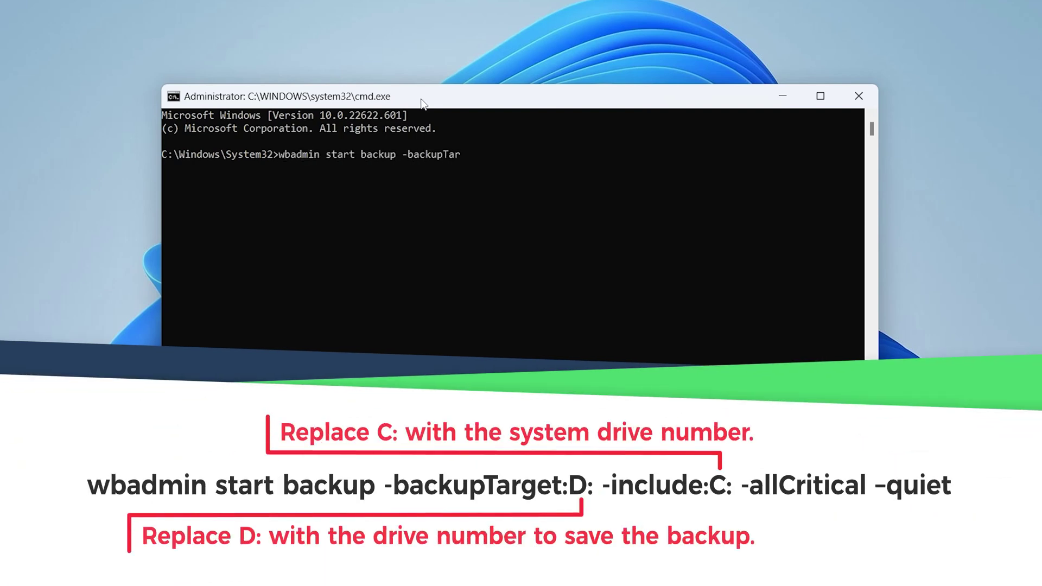
type("get:D: -include:C: -allCritical -quie")
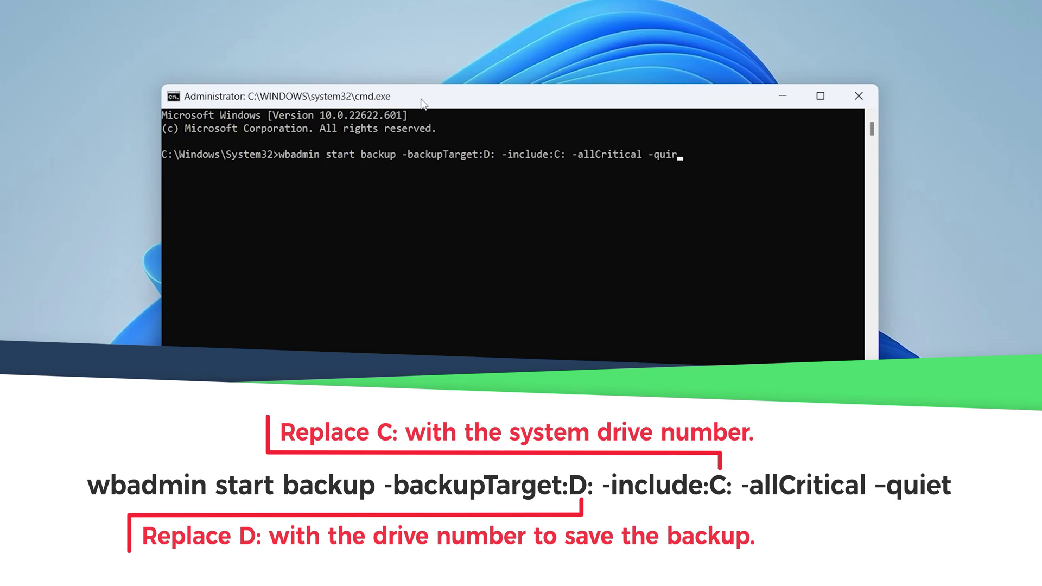
type("t")
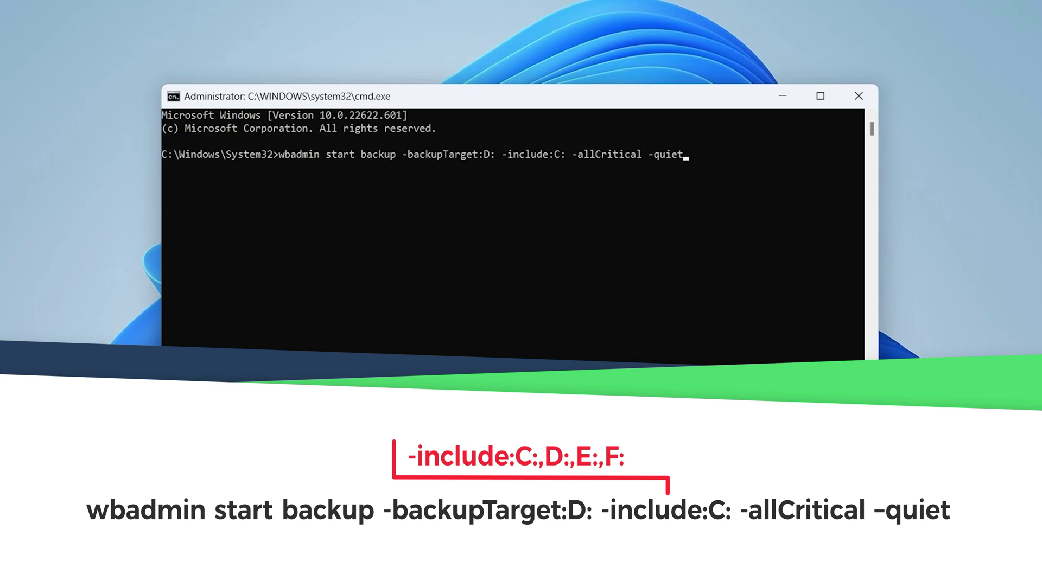
key("Return")
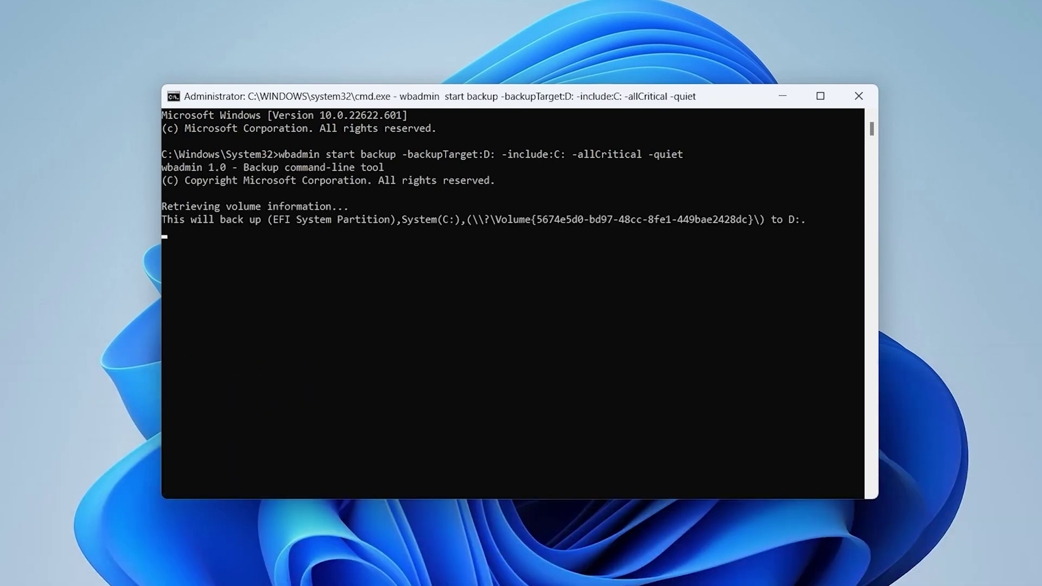